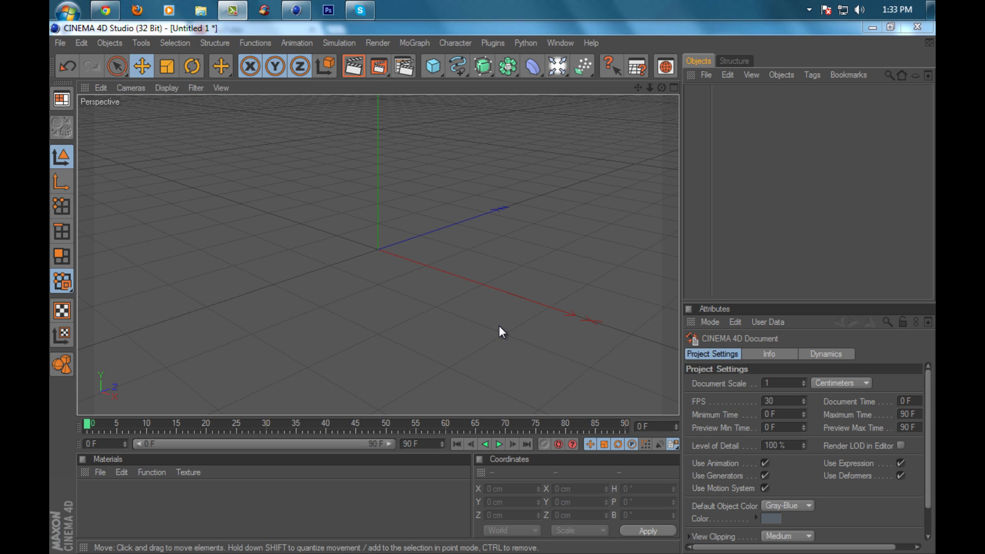
- Add a 3D MoText object and change its text to 'Justify'
click(418, 43)
click(442, 181)
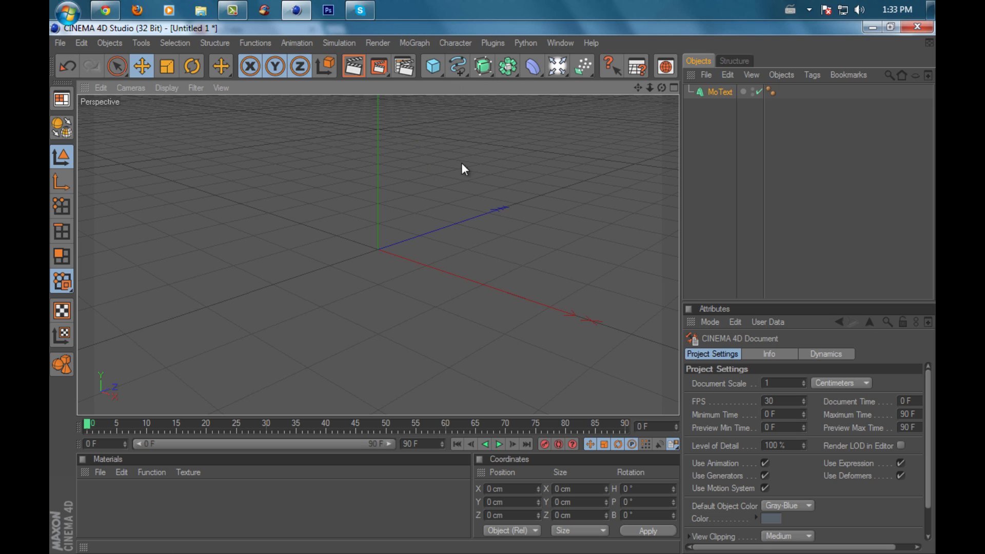
click(741, 411)
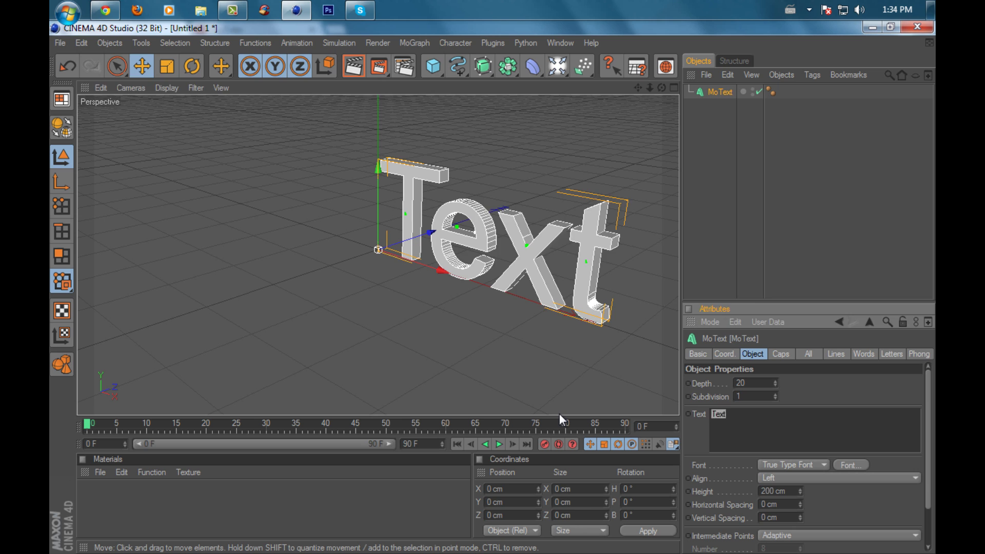
text(J)
click(790, 424)
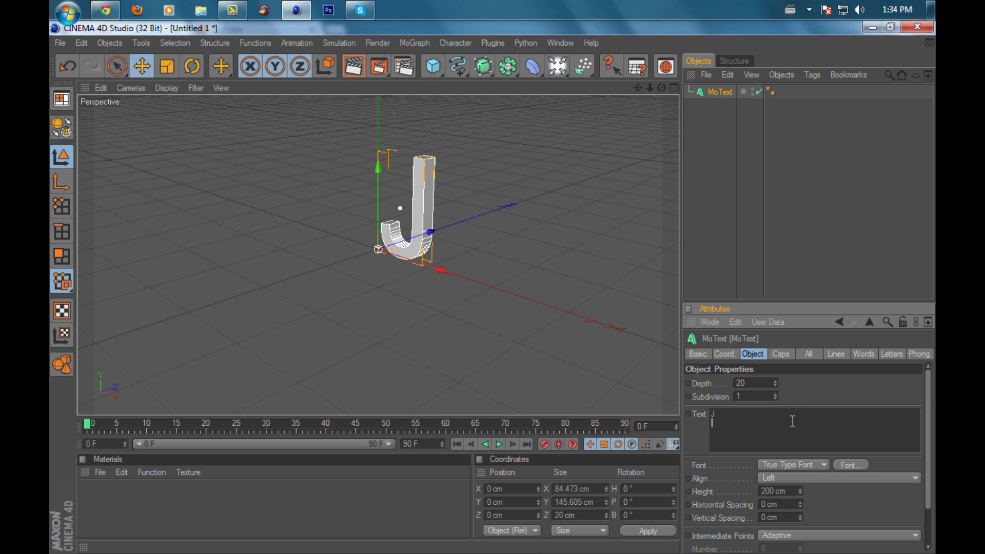
text(ustify)
- Set the MoText alignment to Middle and view the text head-on
click(823, 479)
click(786, 504)
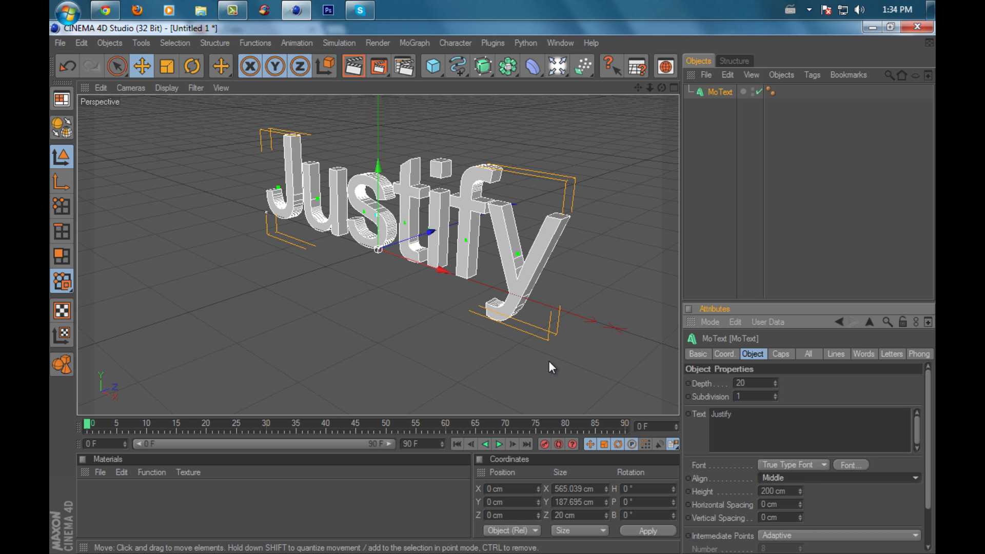
alt+drag(469, 285, 509, 306)
click(846, 465)
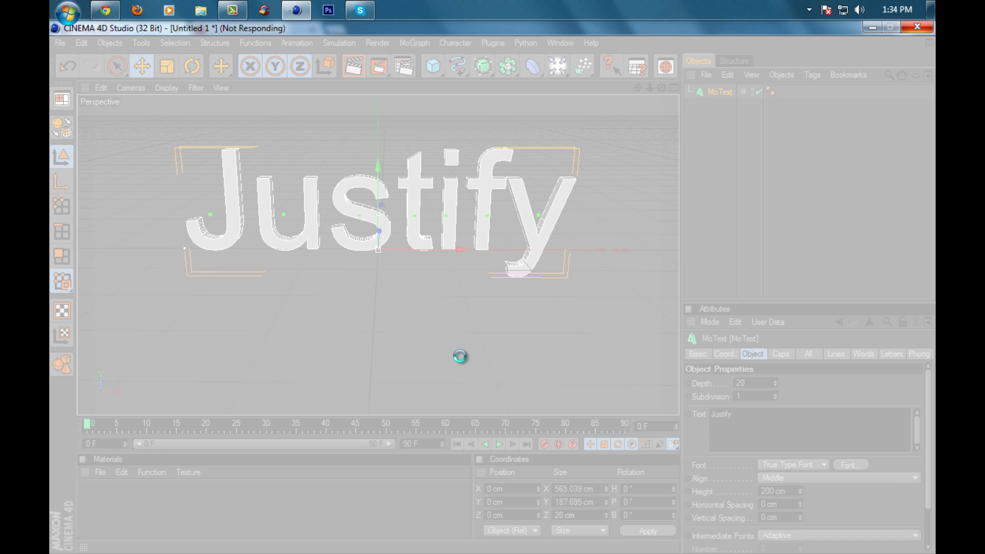
- Set the MoText font to Code in Bold style, keeping the Mac script
mouse_move(247, 10)
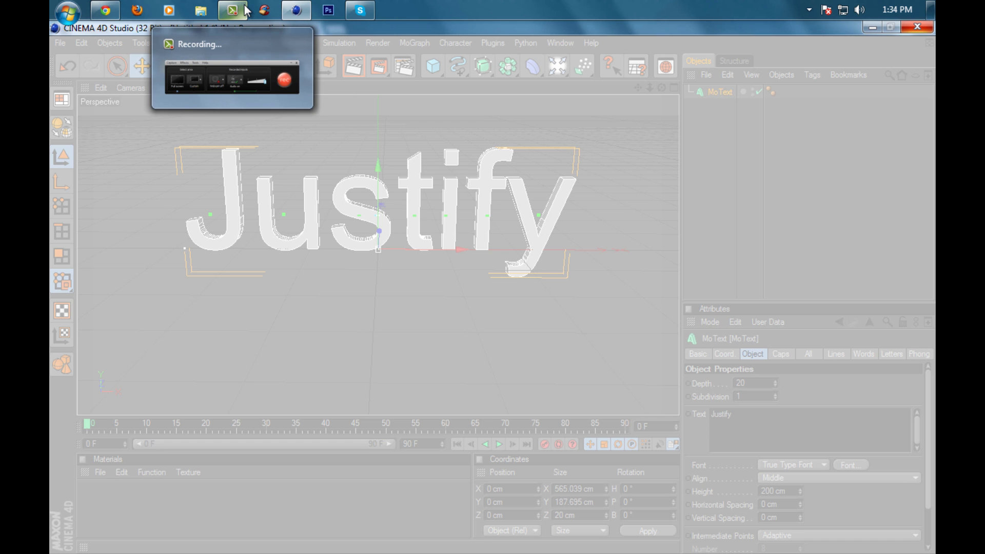
click(246, 10)
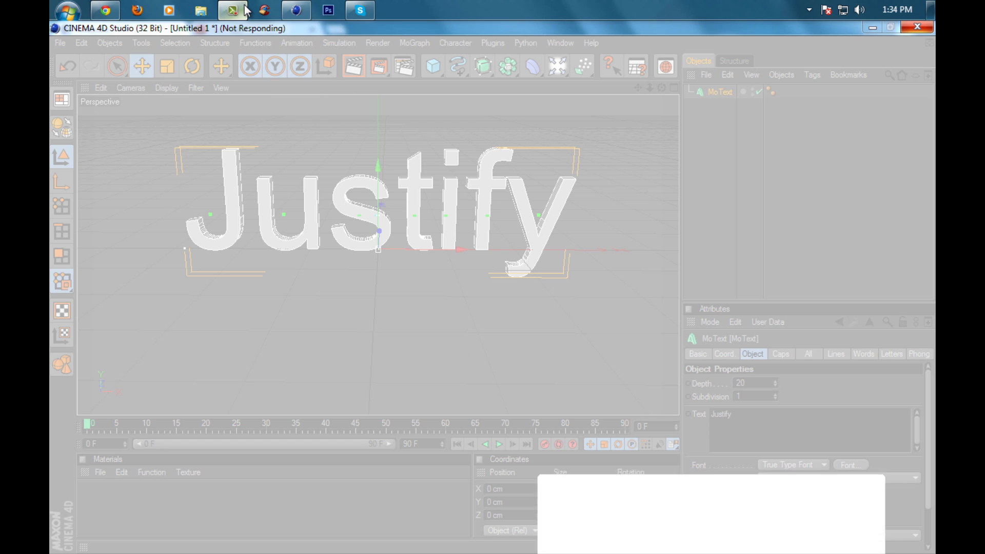
click(824, 521)
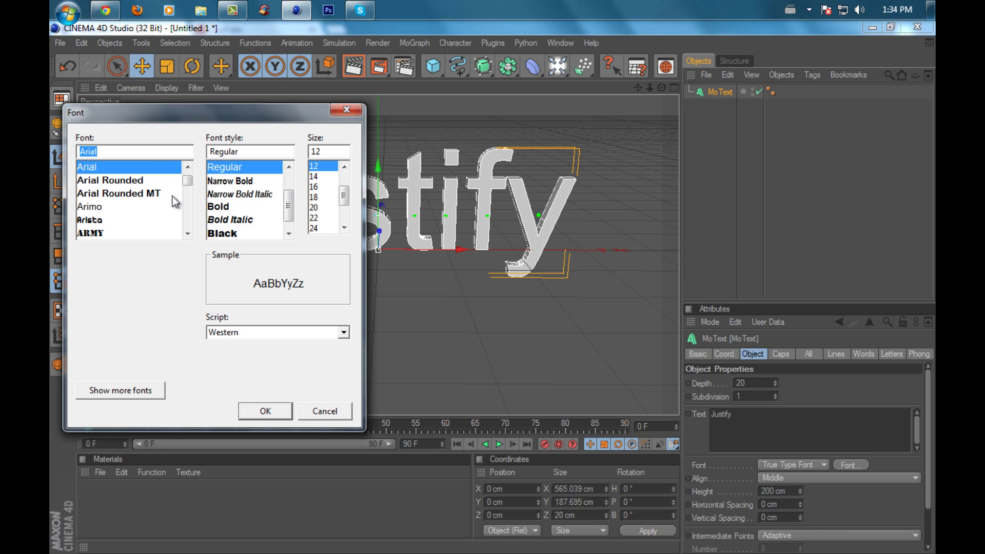
text(Code)
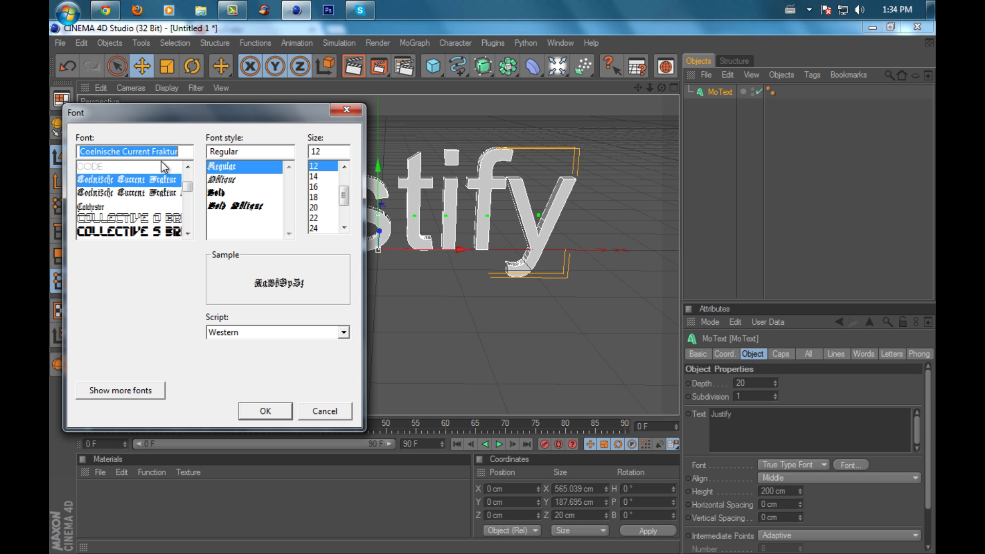
click(155, 163)
click(218, 181)
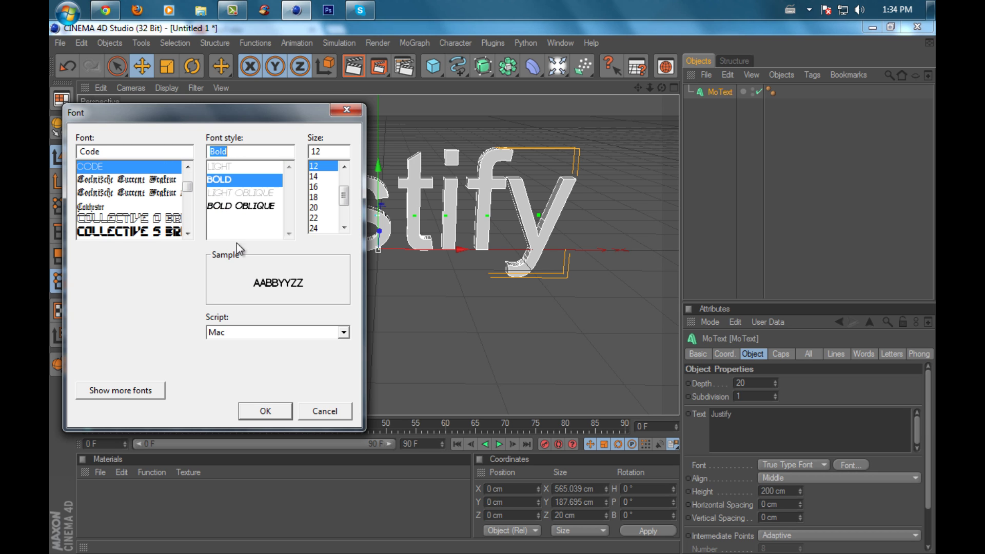
click(266, 332)
click(266, 343)
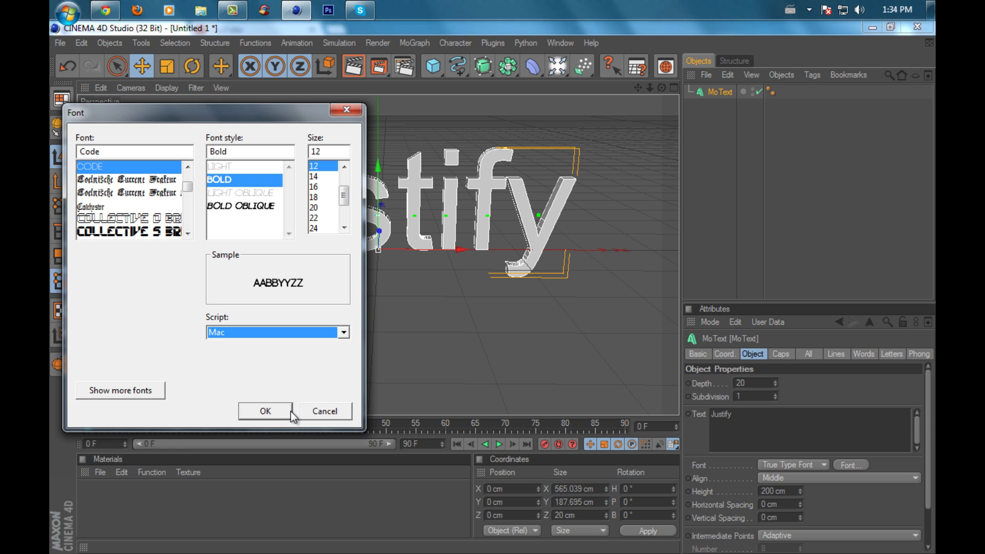
click(290, 410)
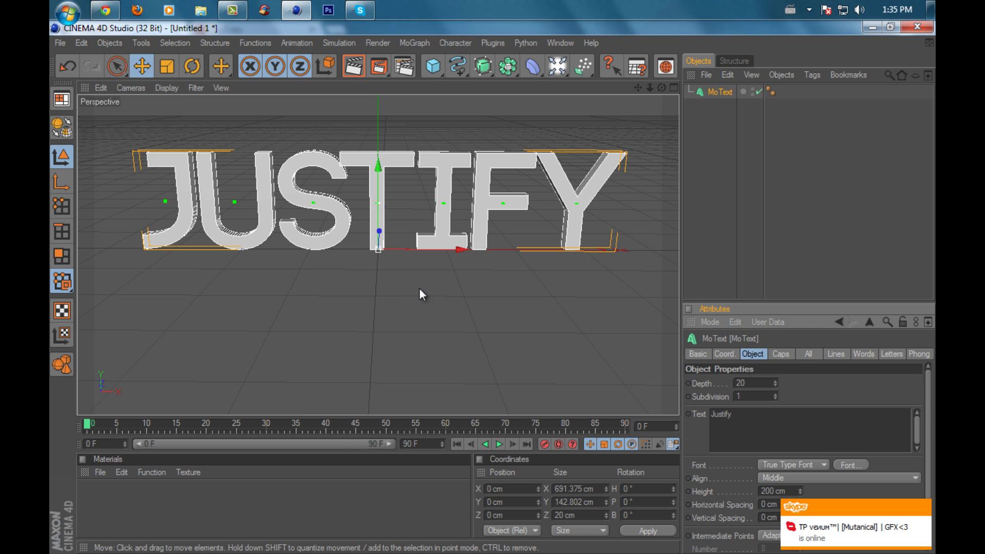
- Give the text Fillet Caps on start and end, each with a 2 cm radius
alt+drag(417, 304, 685, 361)
click(782, 355)
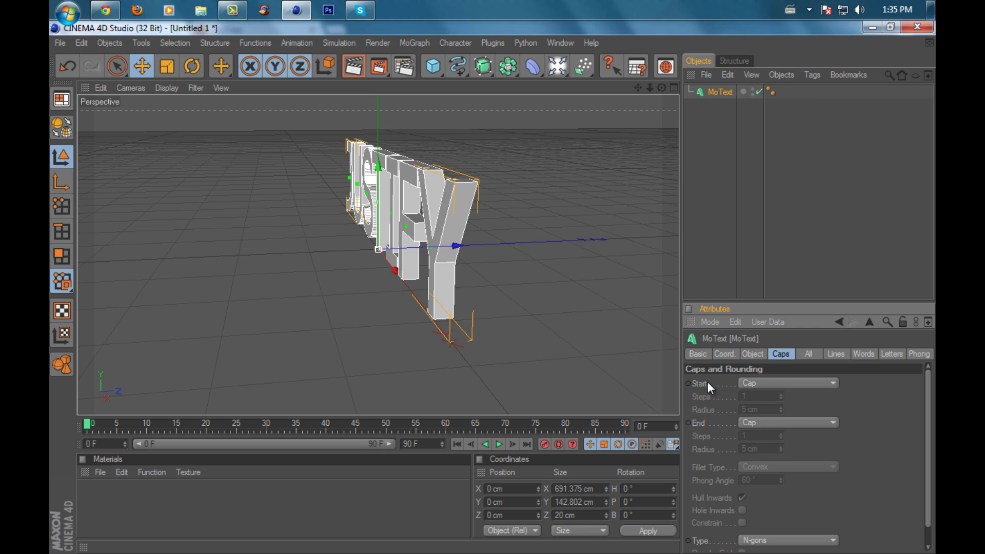
click(793, 384)
click(779, 436)
click(775, 425)
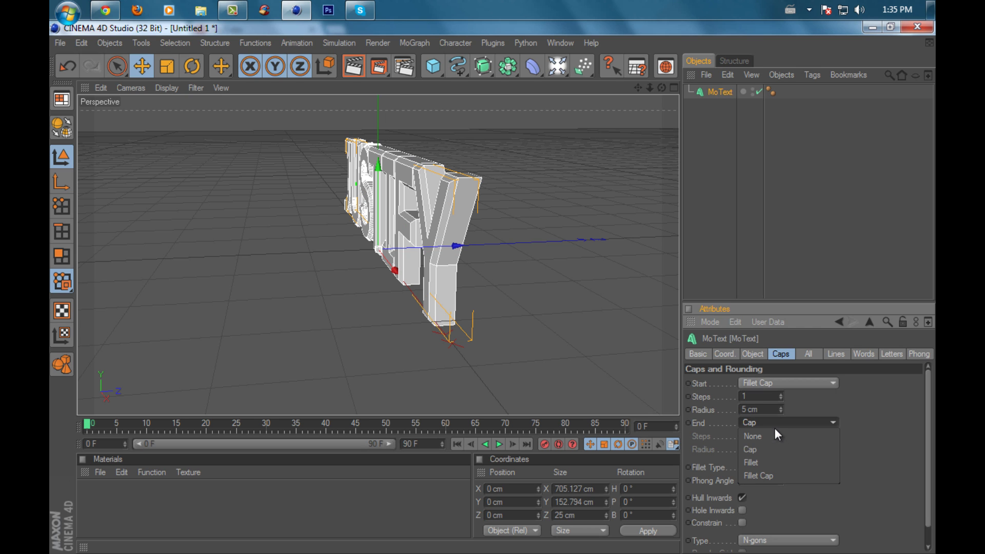
click(773, 475)
double_click(754, 409)
text(2)
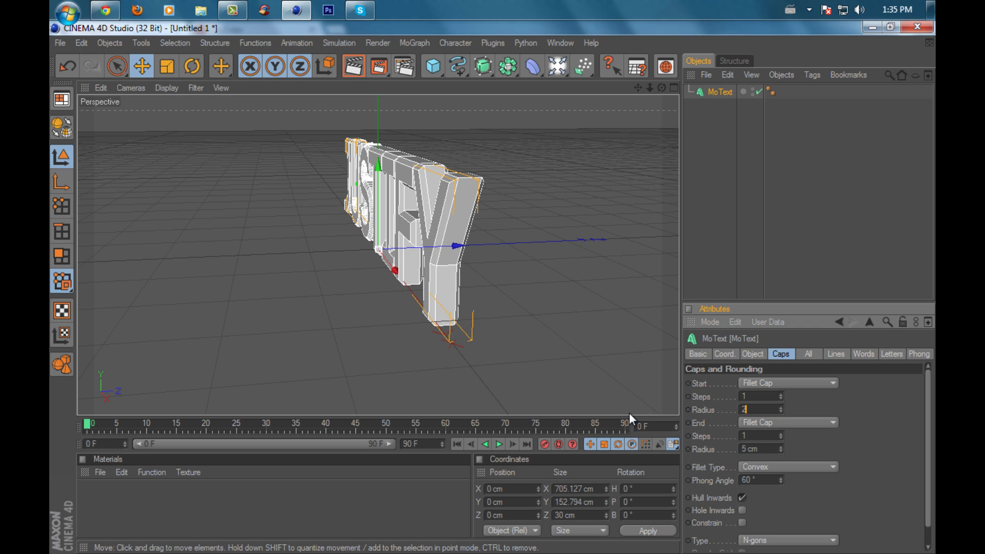
key(Tab)
key(Tab)
text(2)
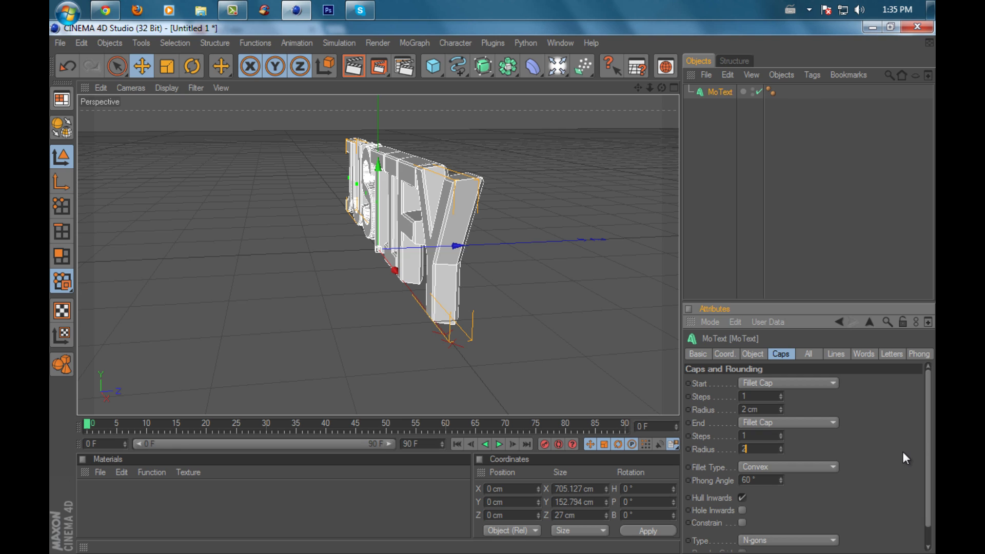
key(Return)
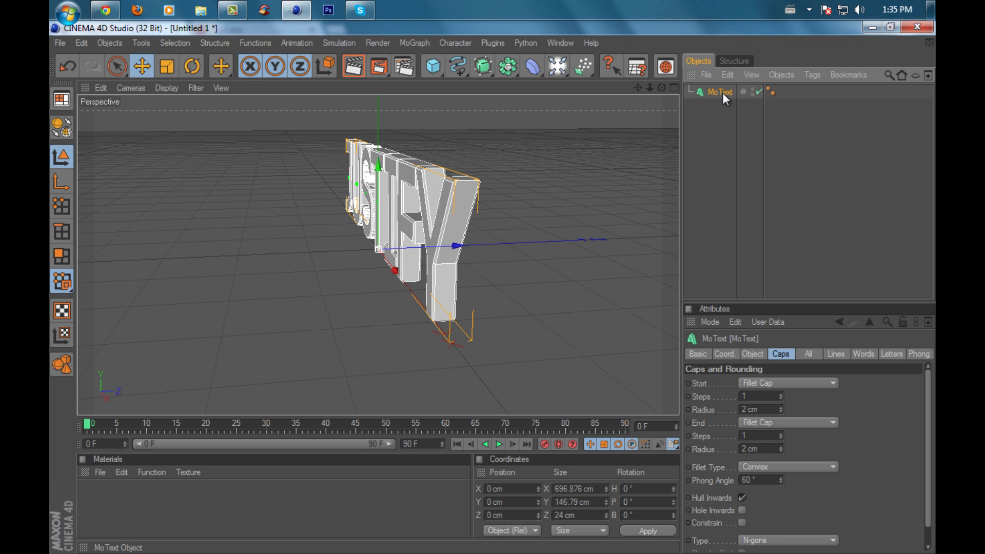
- Paste five copies of the MoText and select MoText.1 through MoText.5
key(ctrl+v)
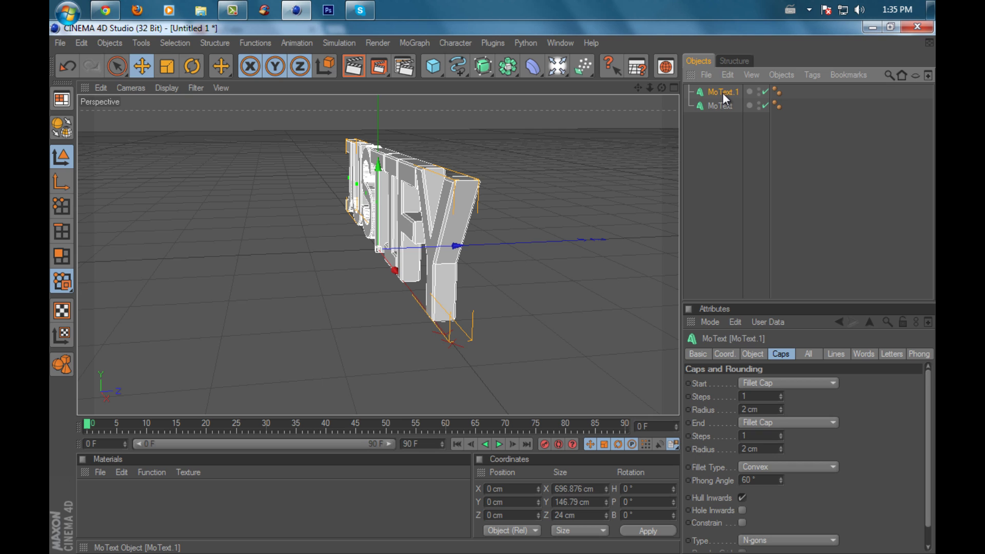
key(ctrl+v)
key(ctrl+v)
key(ctrl+v)
key(ctrl+v)
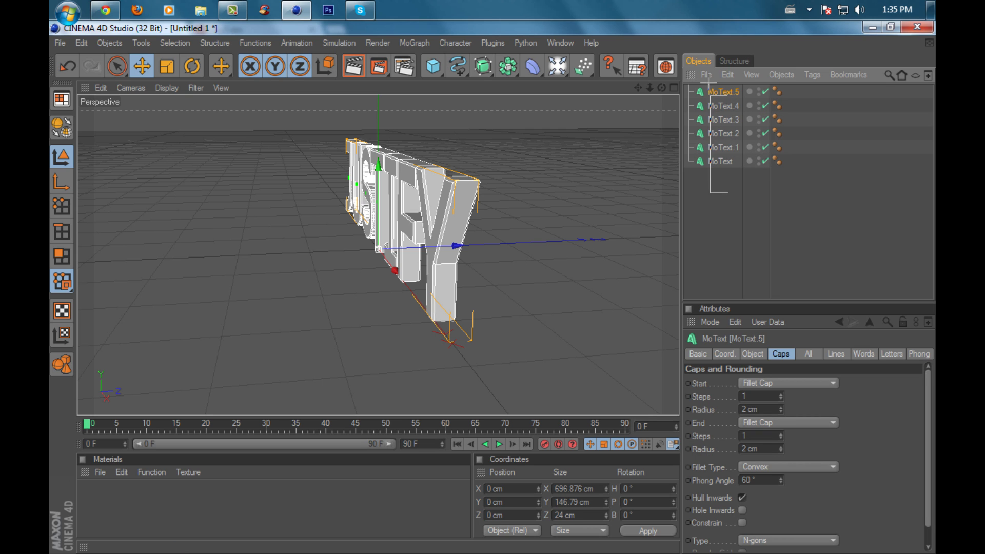
drag(708, 214, 734, 85)
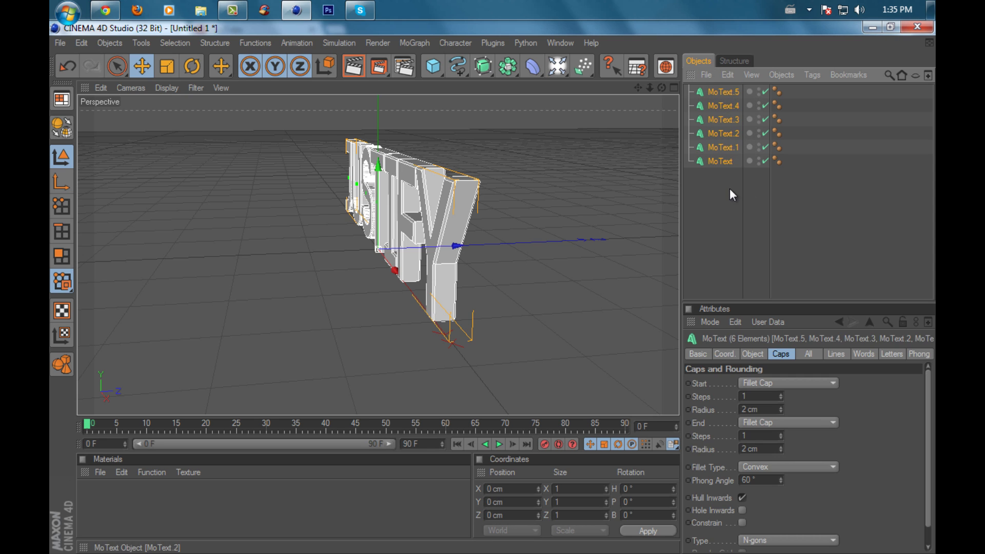
click(727, 192)
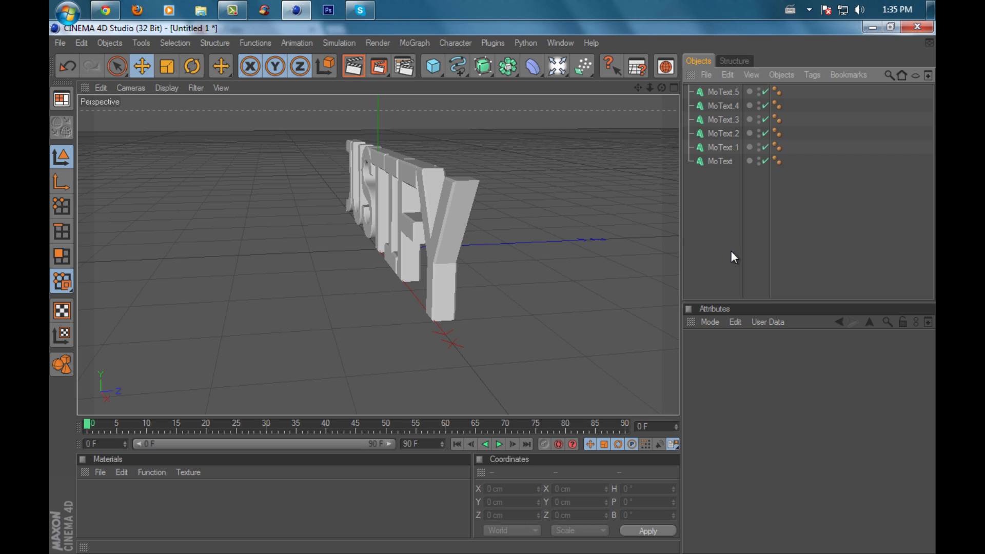
click(716, 147)
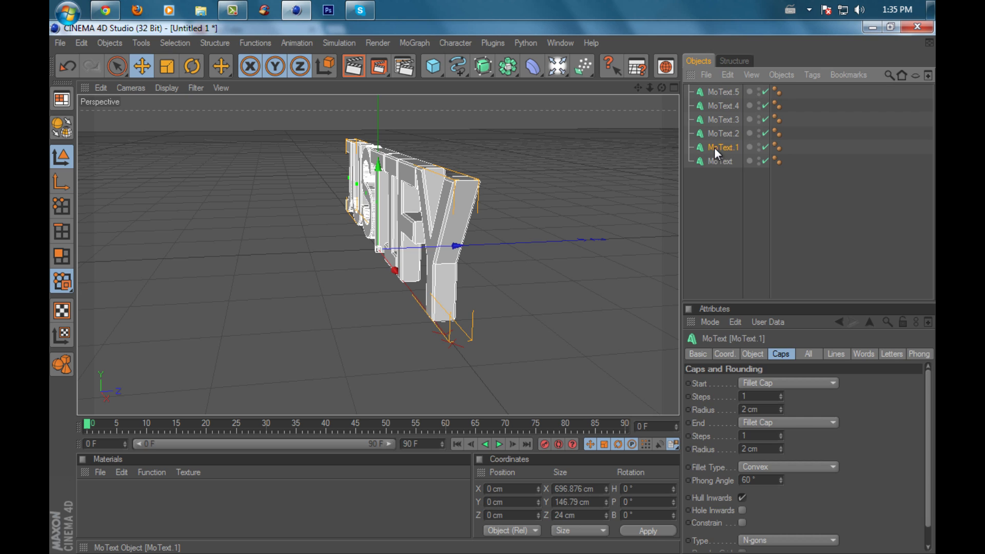
shift+click(725, 92)
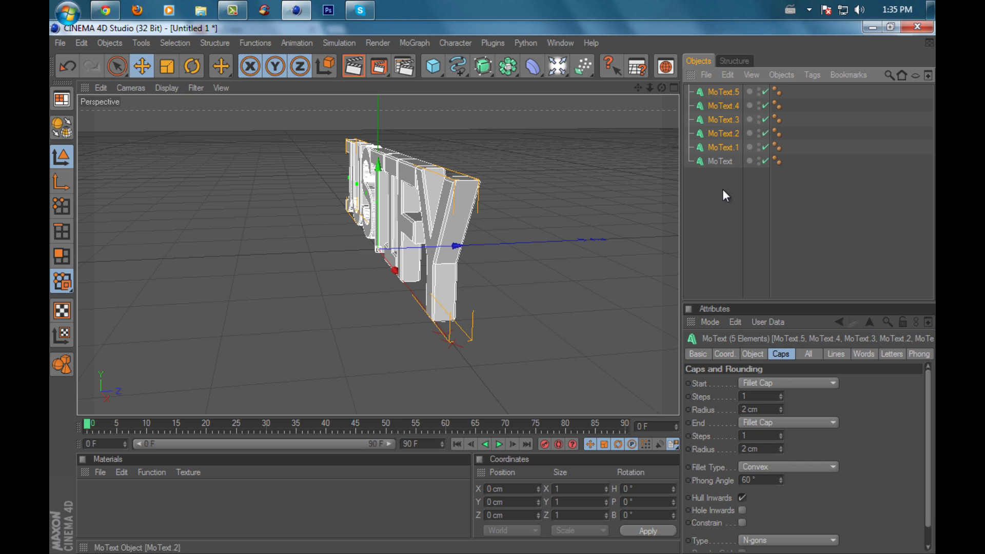
- Raise the copies' start and end fillet cap radii to 3 cm
click(781, 353)
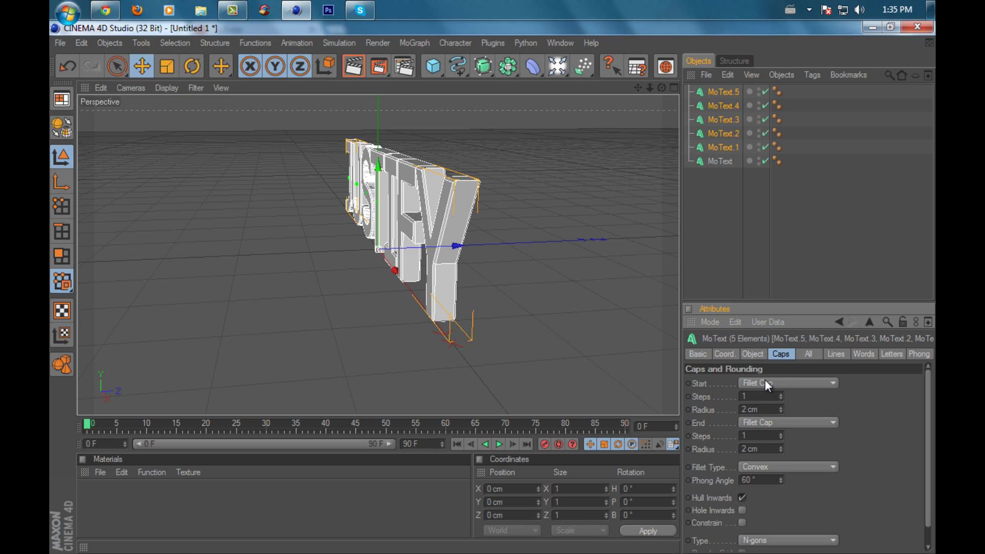
click(768, 409)
text(3)
key(Tab)
key(Tab)
text(3)
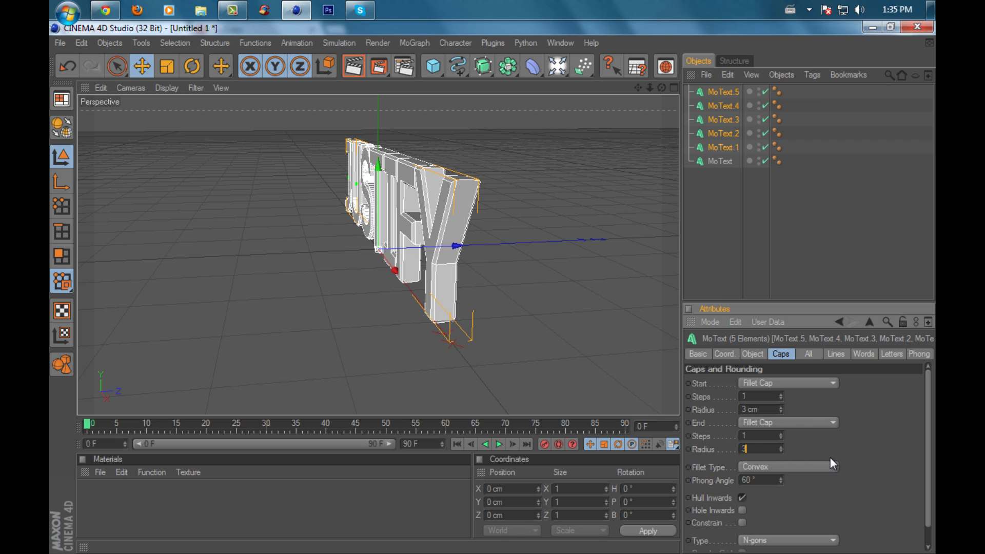
key(Return)
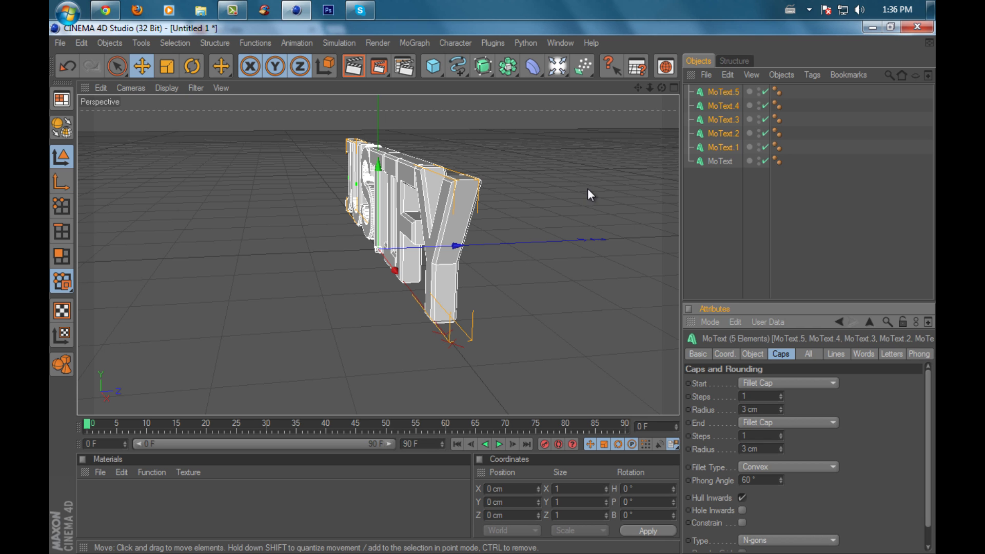
- Slide the five copies back in depth, then push MoText.2–MoText.5 further back
alt+drag(438, 260, 482, 205)
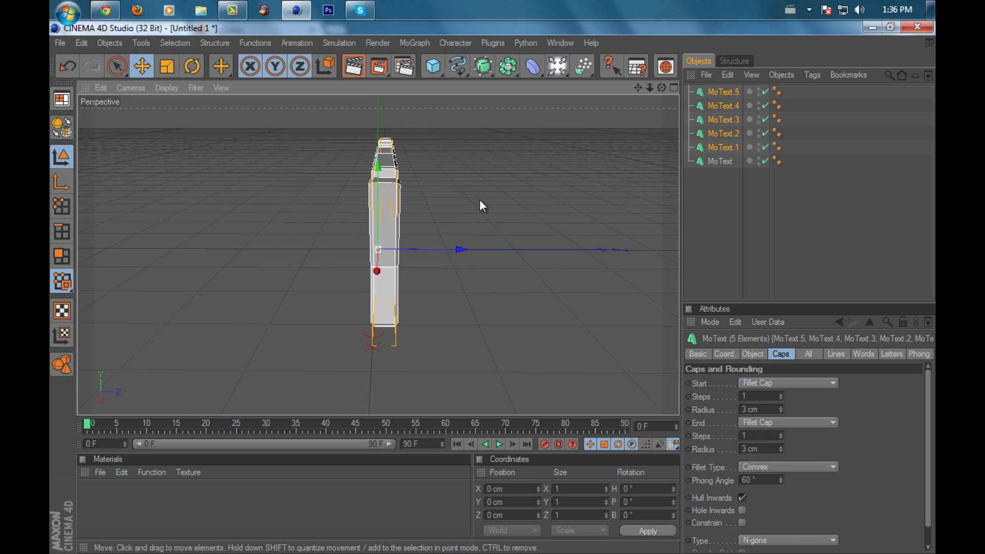
drag(459, 249, 494, 287)
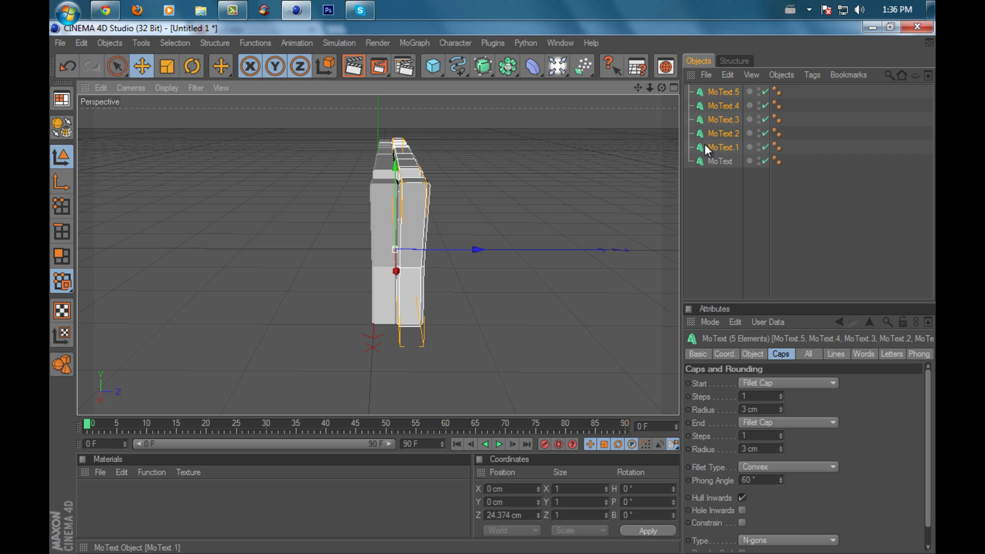
click(721, 135)
shift+click(737, 94)
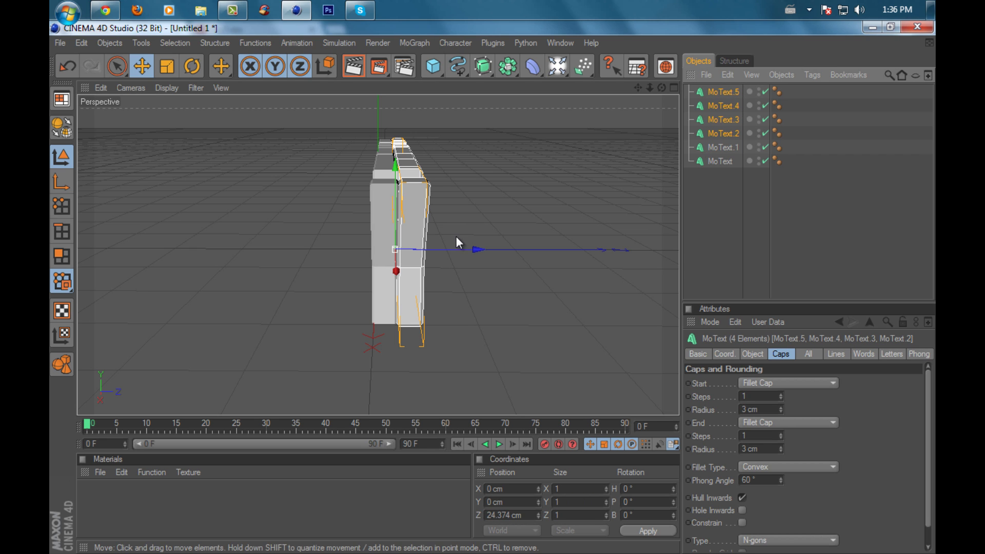
drag(497, 289, 496, 295)
- Push MoText.3, MoText.4 and MoText.5 progressively further back, then view JUSTIFY at an angle
click(721, 120)
shift+click(724, 93)
click(694, 106)
shift+click(714, 89)
click(724, 93)
shift+click(720, 120)
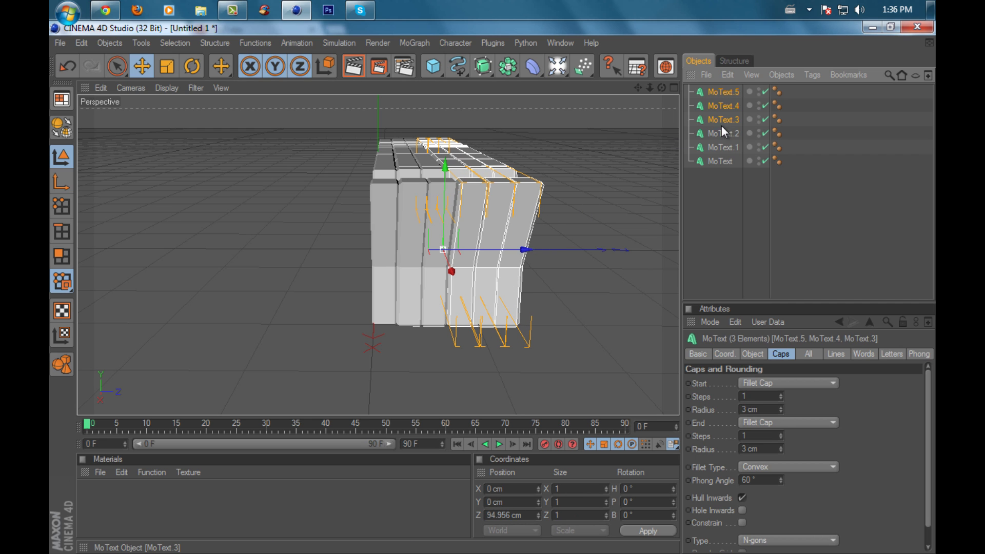
click(559, 327)
alt+drag(559, 327, 488, 294)
- Create a new material Mat and colour it pure red (255/0/0)
double_click(305, 501)
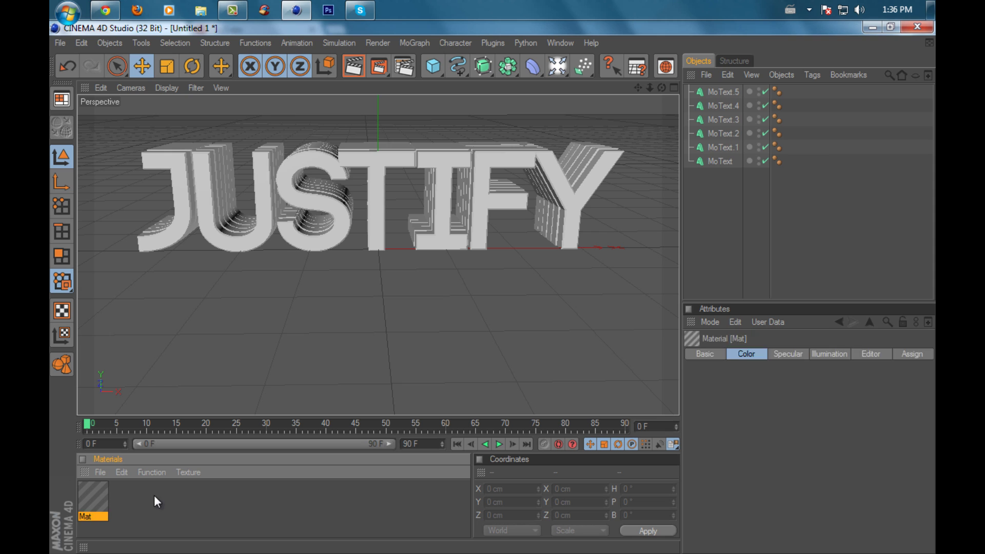
click(119, 503)
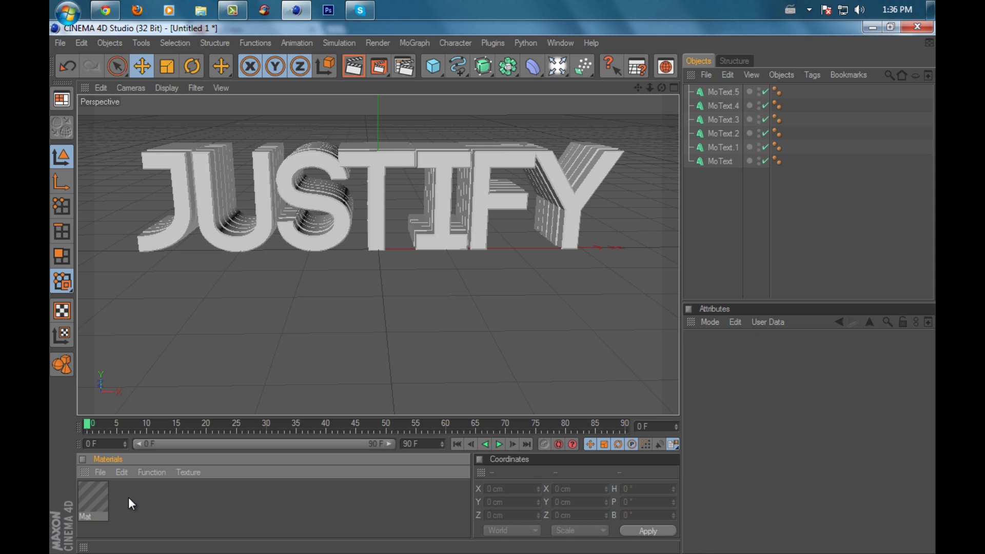
double_click(96, 496)
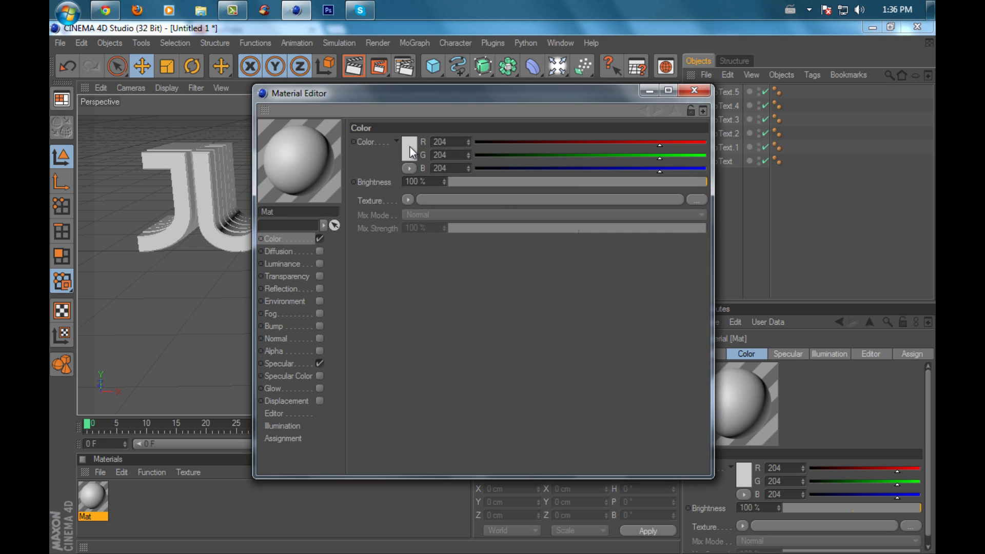
click(409, 145)
click(407, 143)
click(380, 201)
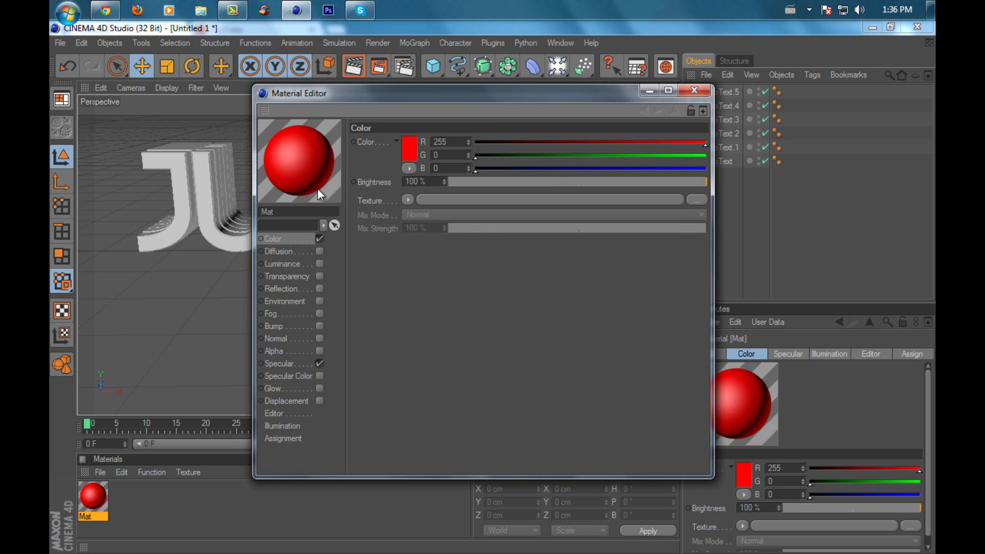
- Switch Mat's material preview to display on an object shape
right_click(318, 189)
click(370, 426)
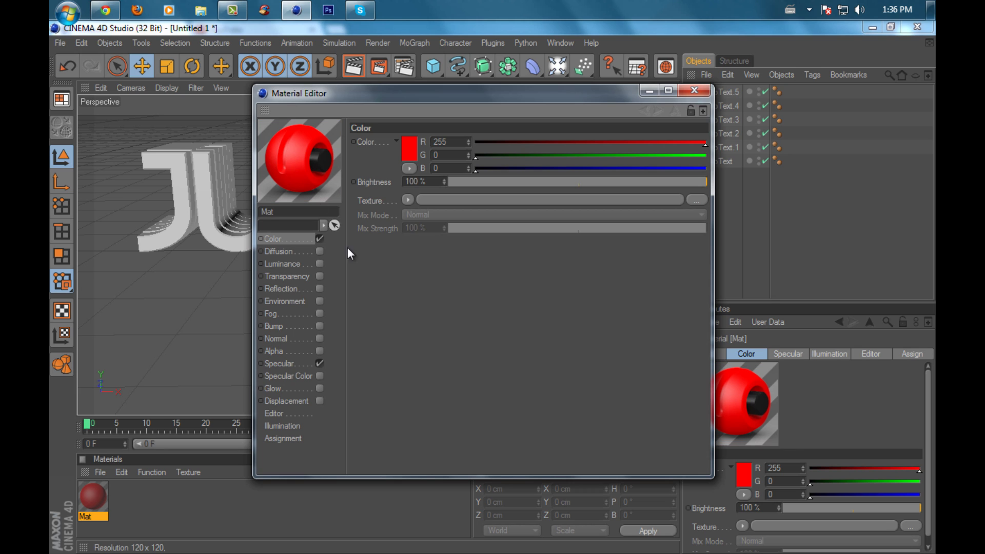
right_click(310, 145)
click(364, 167)
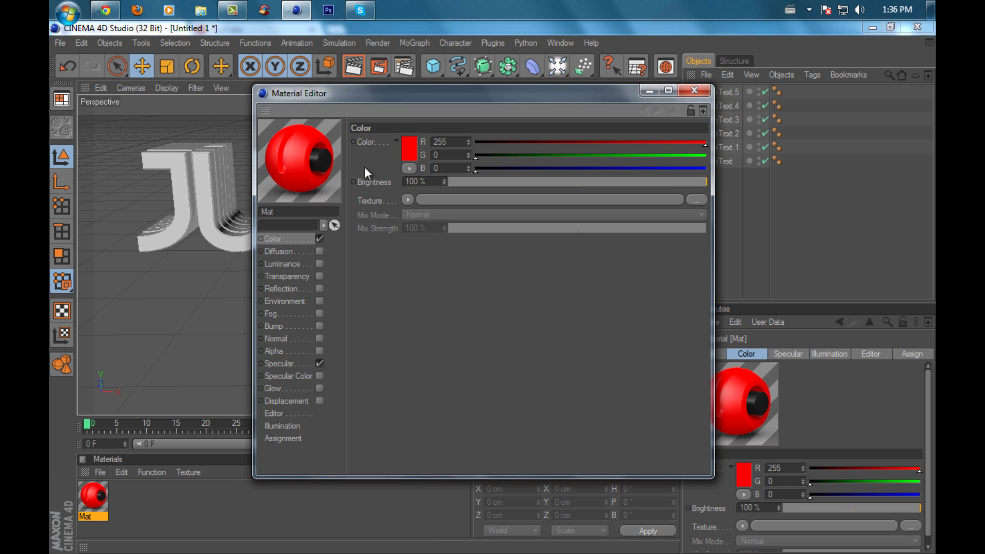
right_click(294, 152)
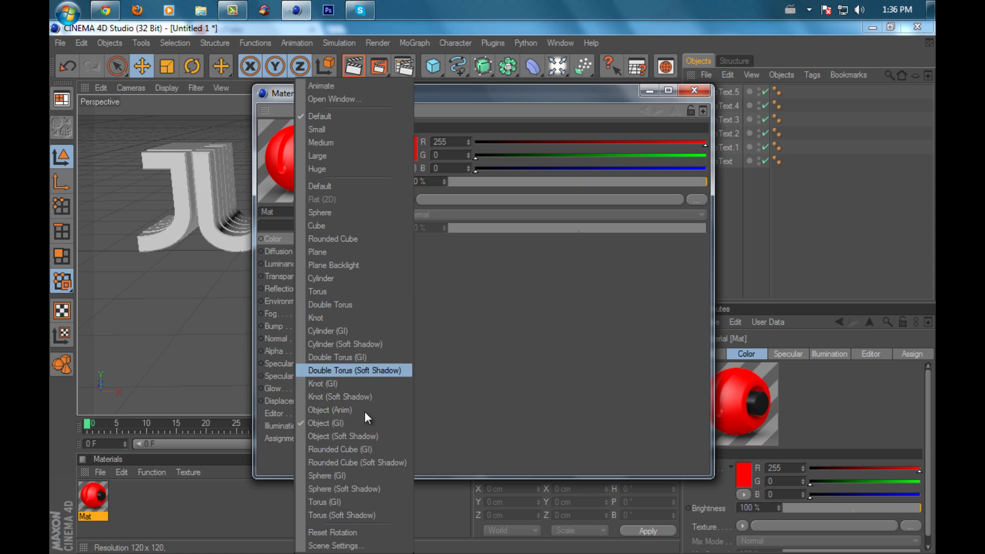
click(480, 334)
- Enable reflection on Mat using a Fresnel texture and close the editor
click(320, 289)
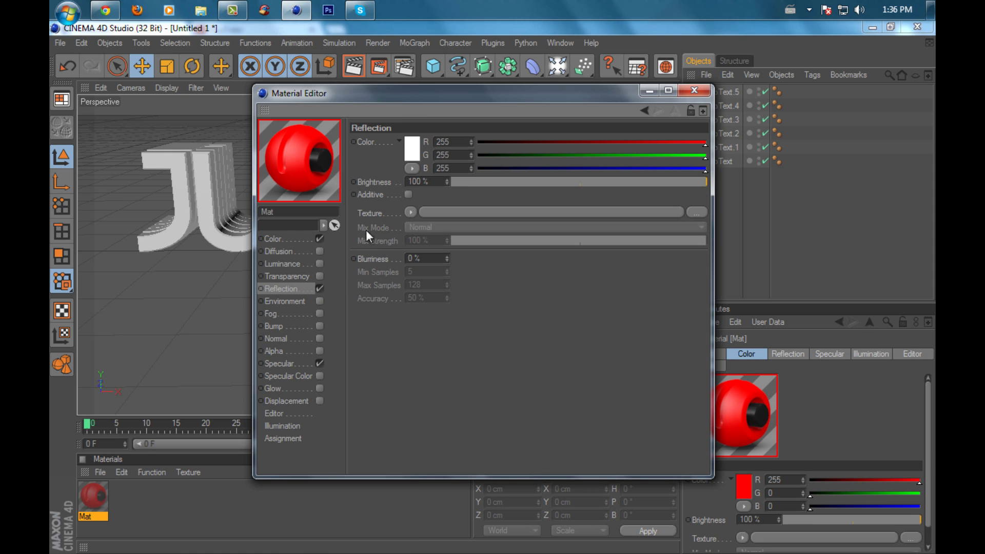
click(410, 213)
click(430, 339)
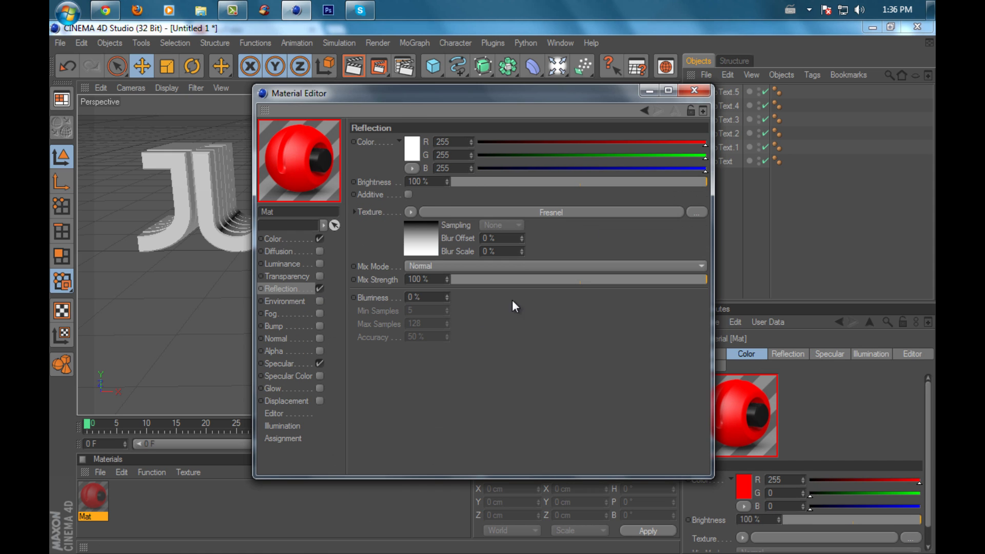
click(694, 90)
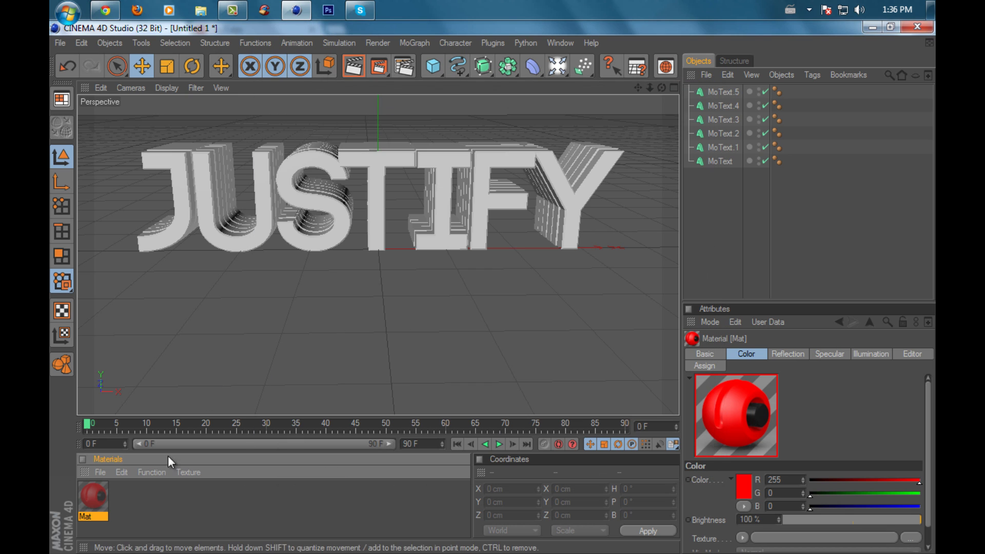
- Create grey material Mat.1 with an animated-object preview and Fresnel reflection enabled
double_click(150, 497)
double_click(103, 491)
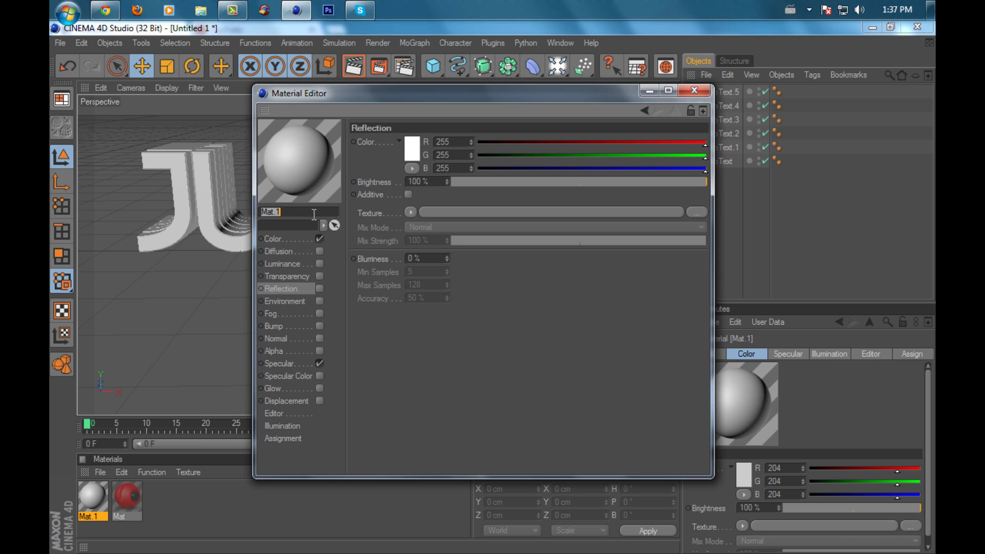
right_click(298, 170)
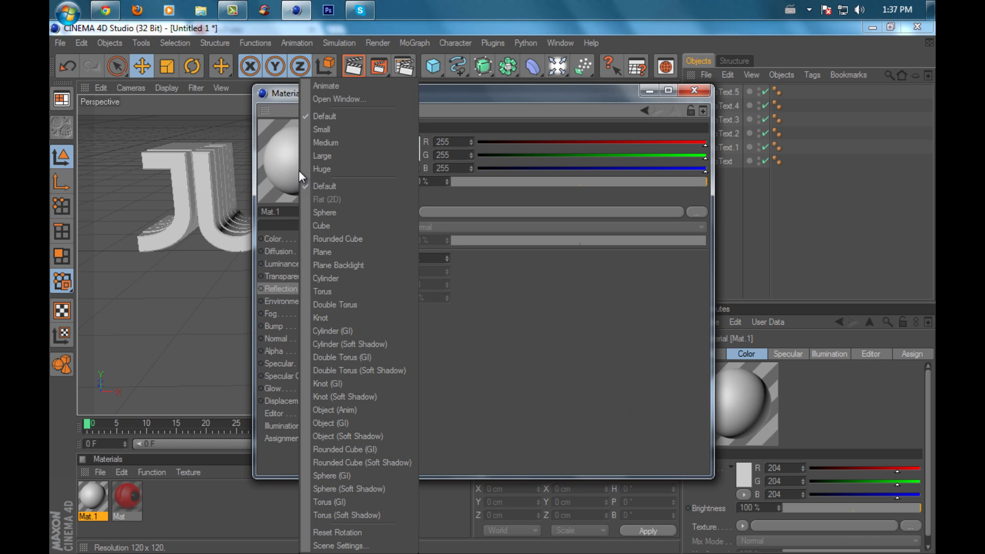
click(360, 411)
click(290, 238)
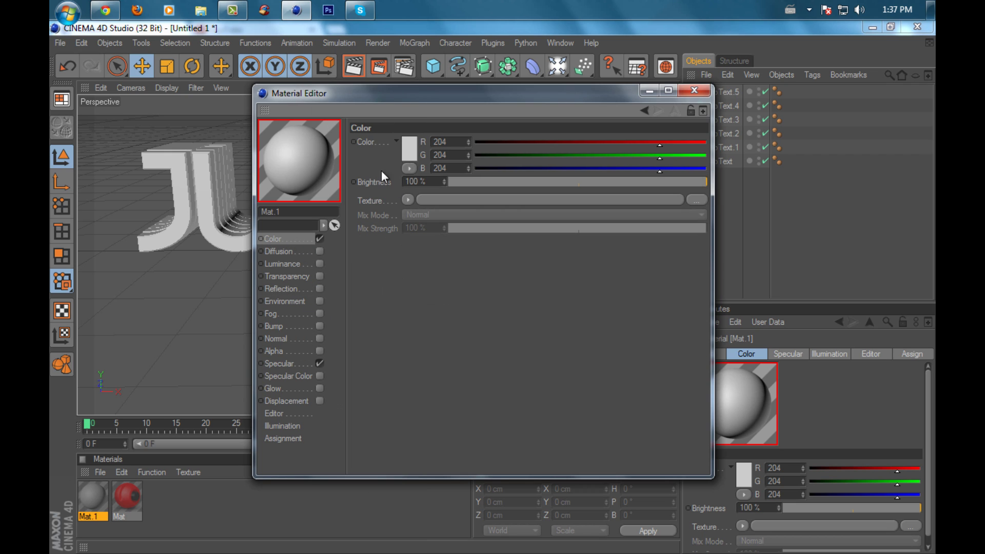
click(319, 290)
click(411, 212)
click(431, 337)
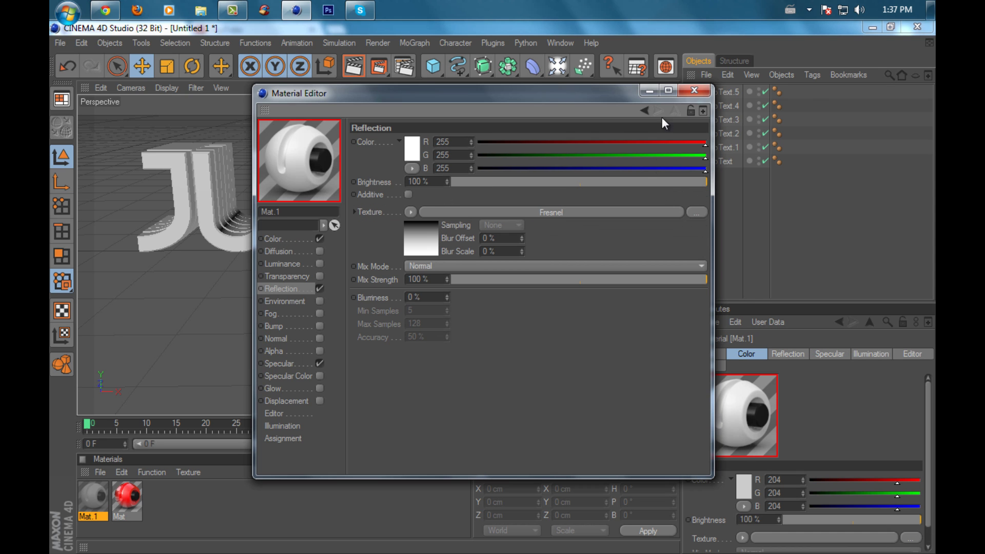
click(694, 90)
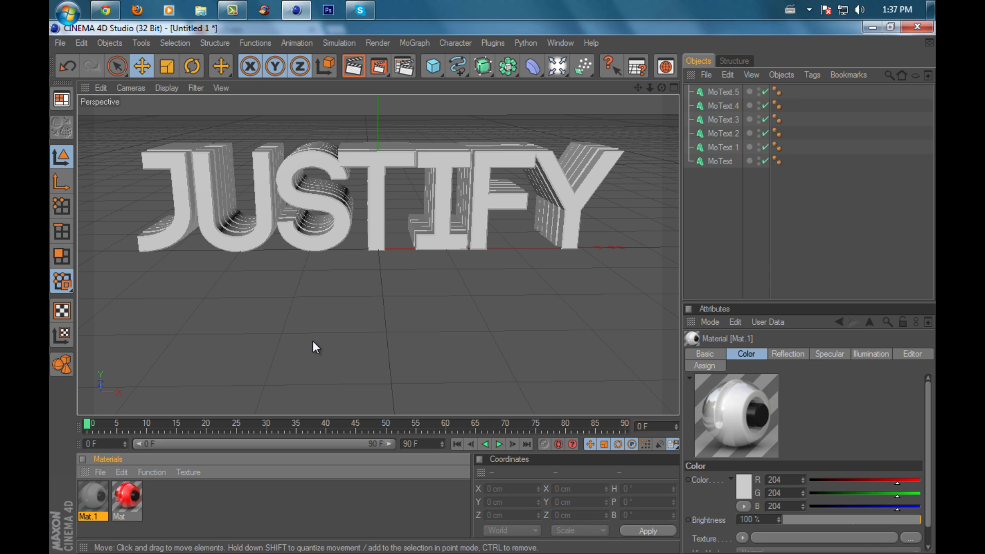
- Apply Mat.1 to MoText, MoText.2, MoText.4 and red Mat to MoText.1, MoText.3
drag(100, 496, 721, 163)
drag(126, 495, 735, 153)
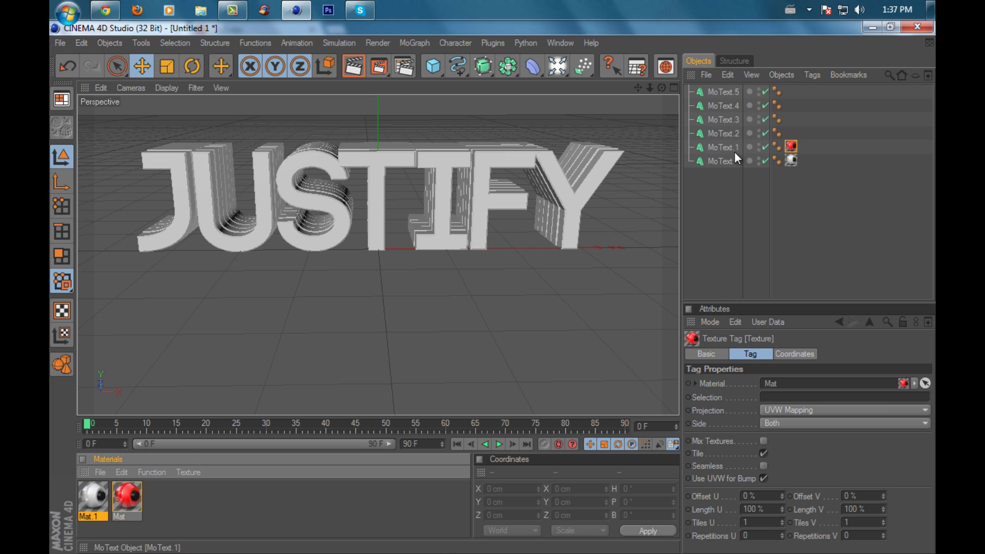
drag(106, 502, 739, 134)
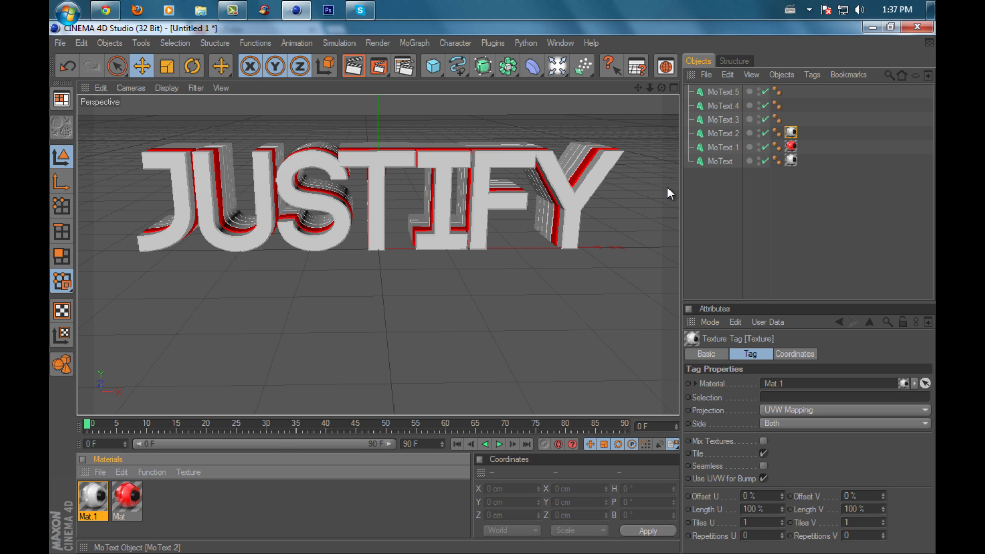
drag(127, 495, 720, 120)
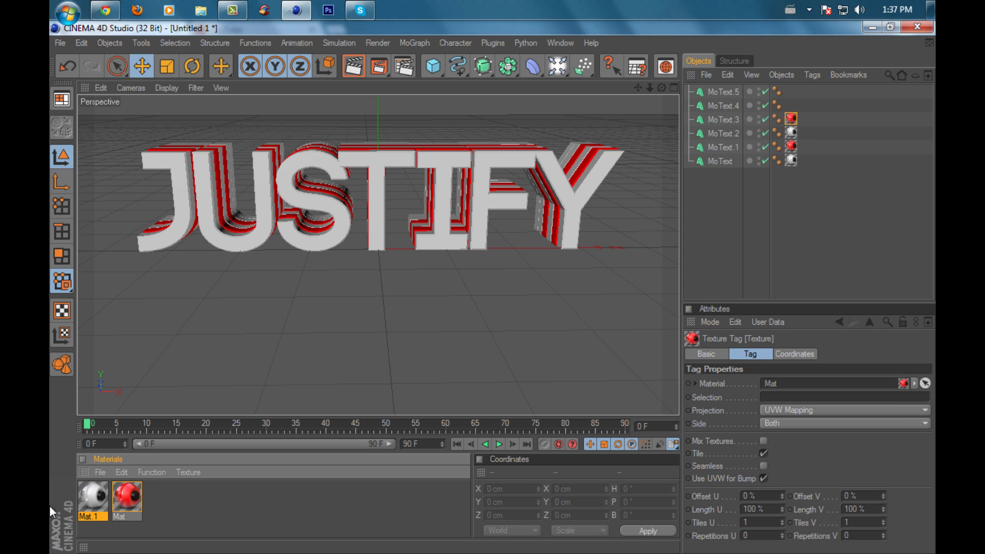
drag(100, 505, 739, 93)
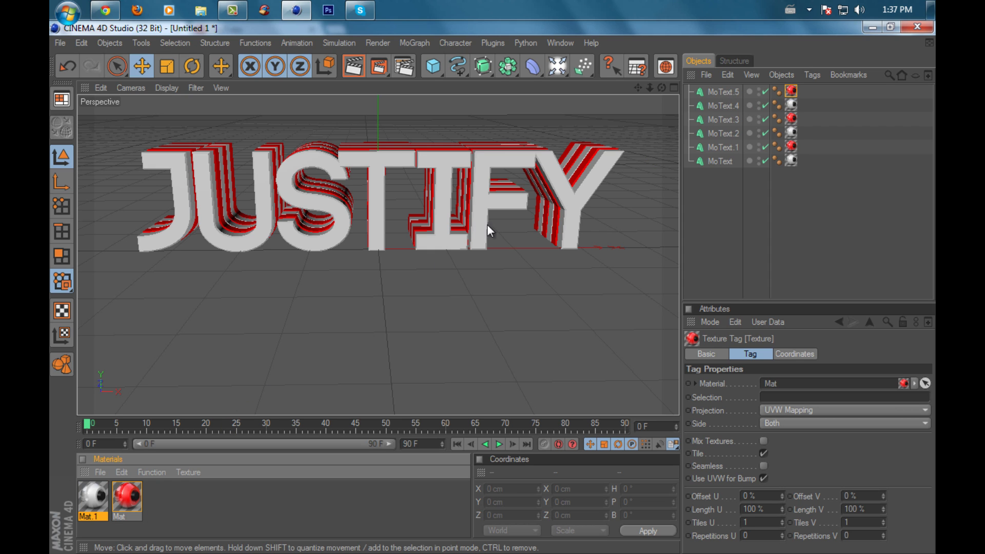
alt+drag(528, 288, 512, 266)
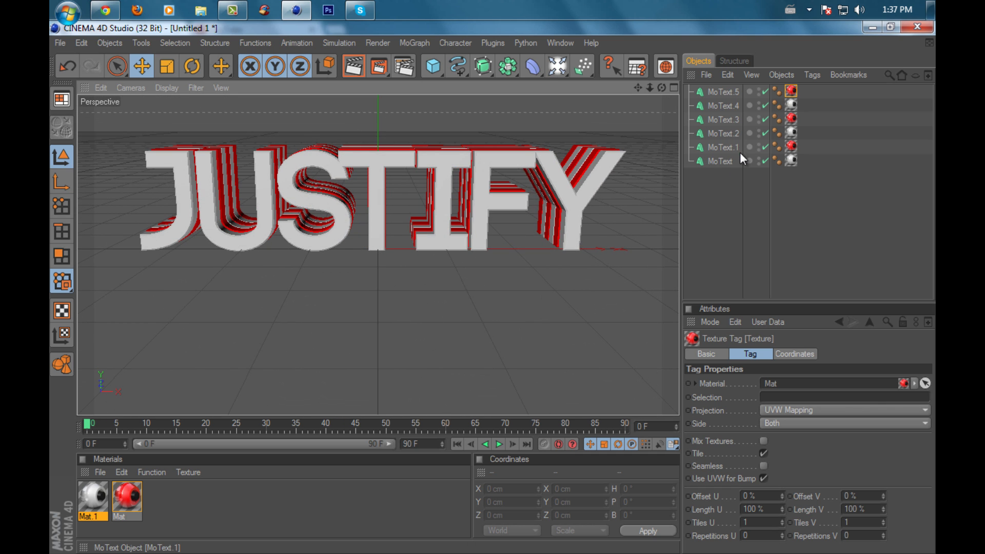
- Fracture MoText, MoText.1 and MoText.2 into 35 pieces with Thrausi's Break Now
click(721, 162)
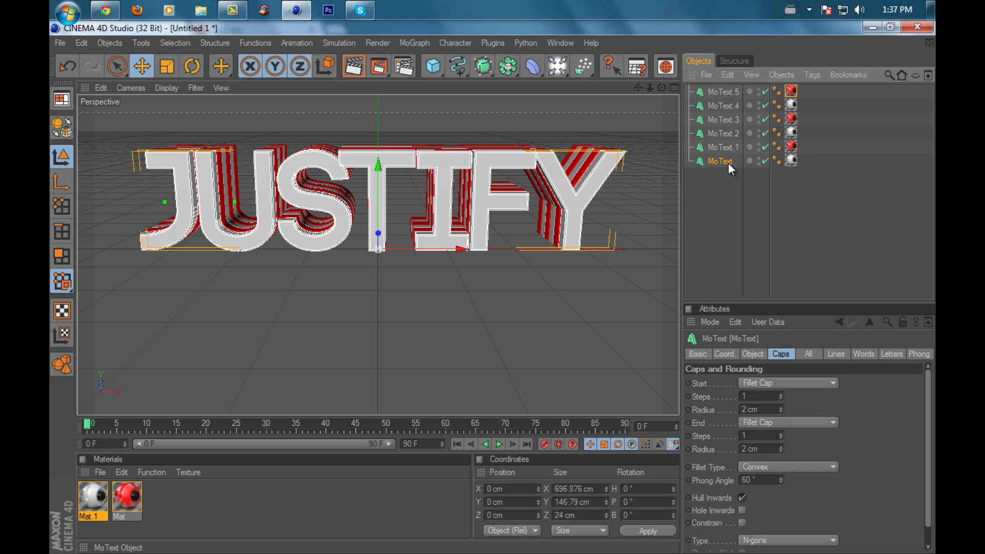
shift+click(724, 137)
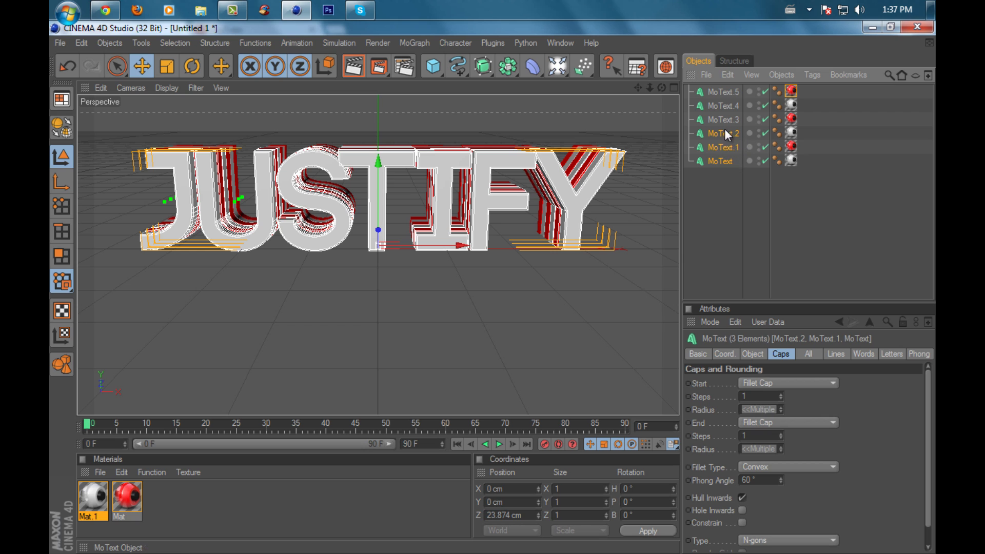
click(493, 43)
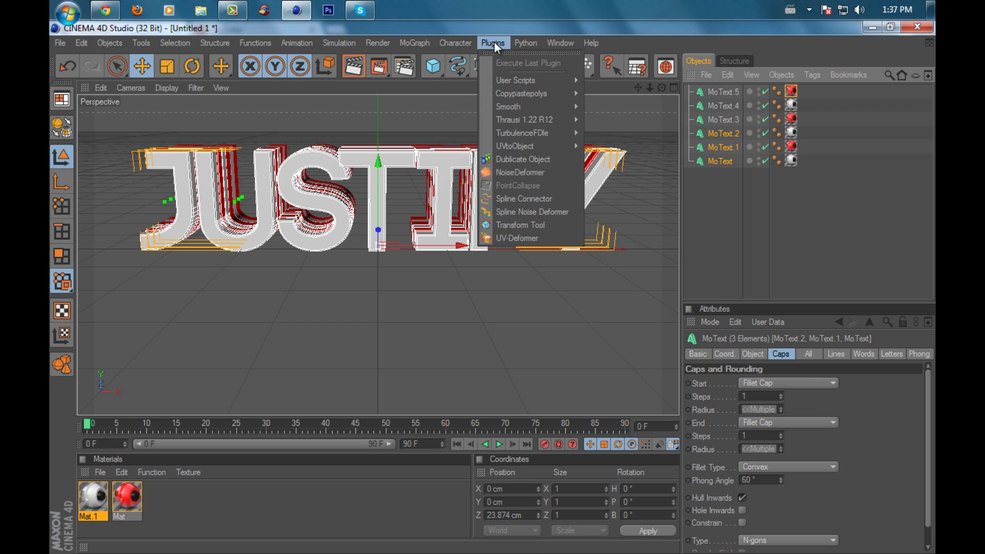
mouse_move(539, 119)
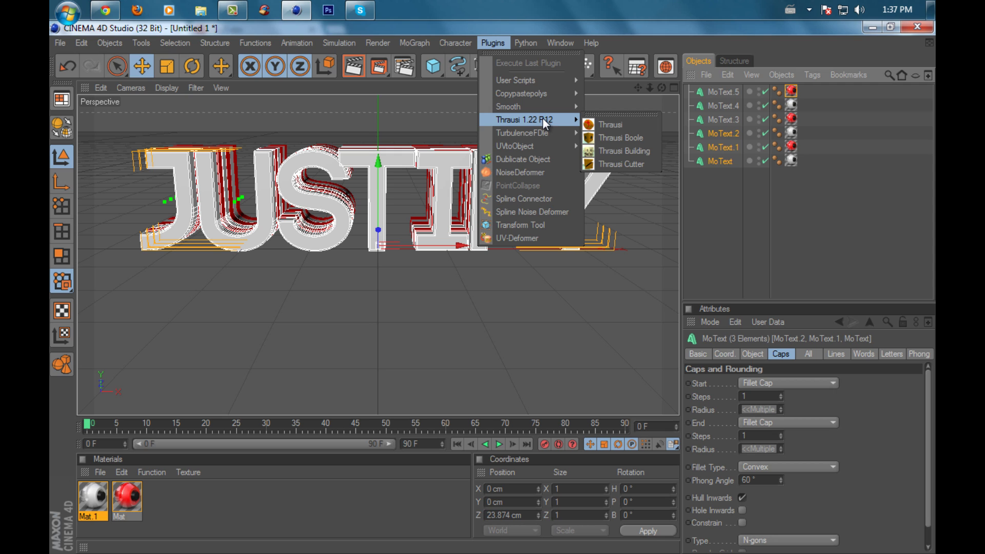
click(599, 125)
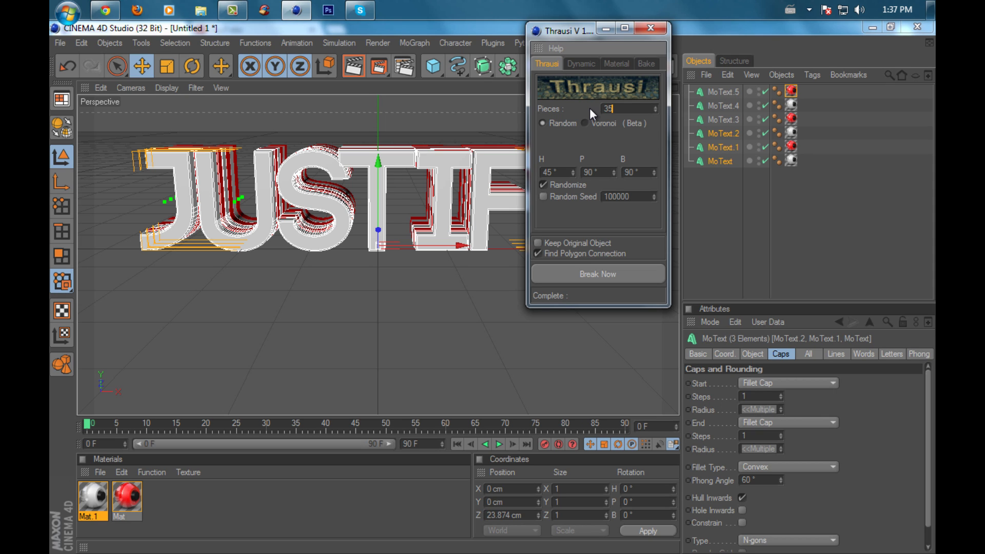
click(607, 278)
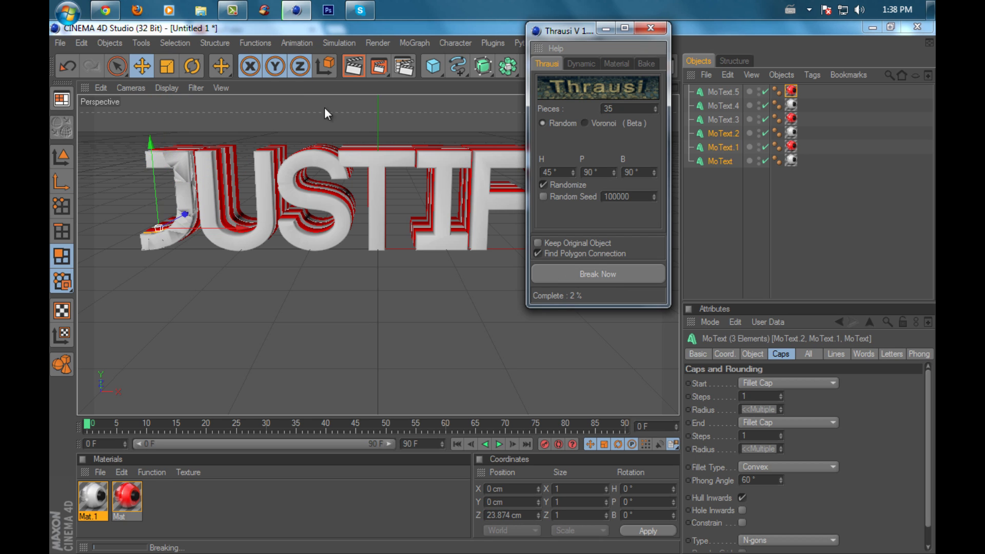
mouse_move(238, 8)
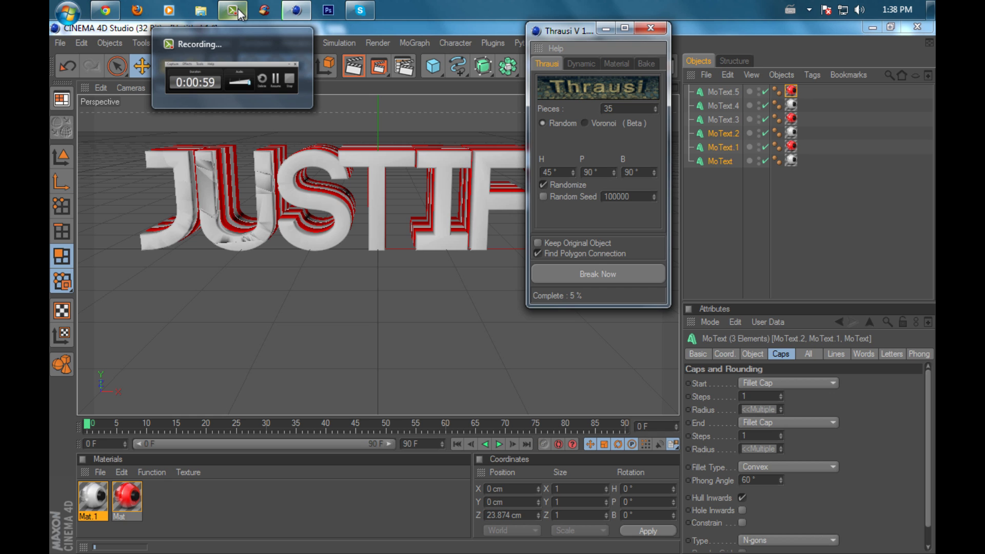
click(875, 513)
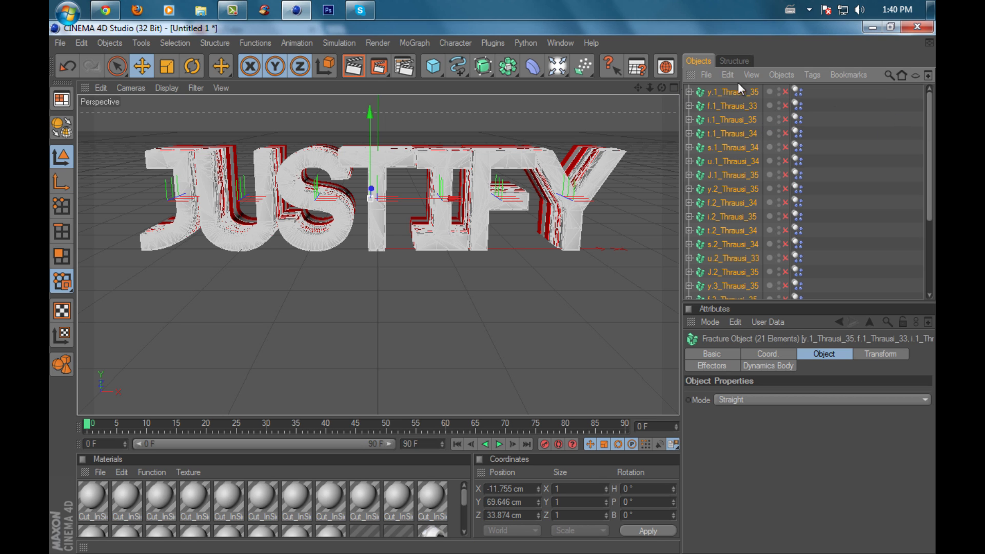
- Re-enable every disabled Thrausi fracture object for the J, u, s, t, i, f, y letters
click(784, 92)
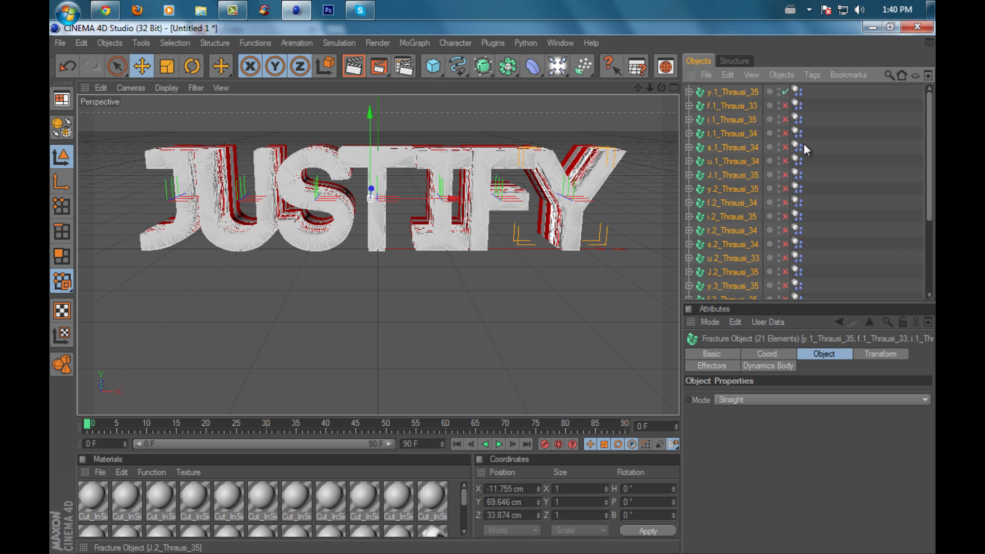
click(785, 119)
click(785, 132)
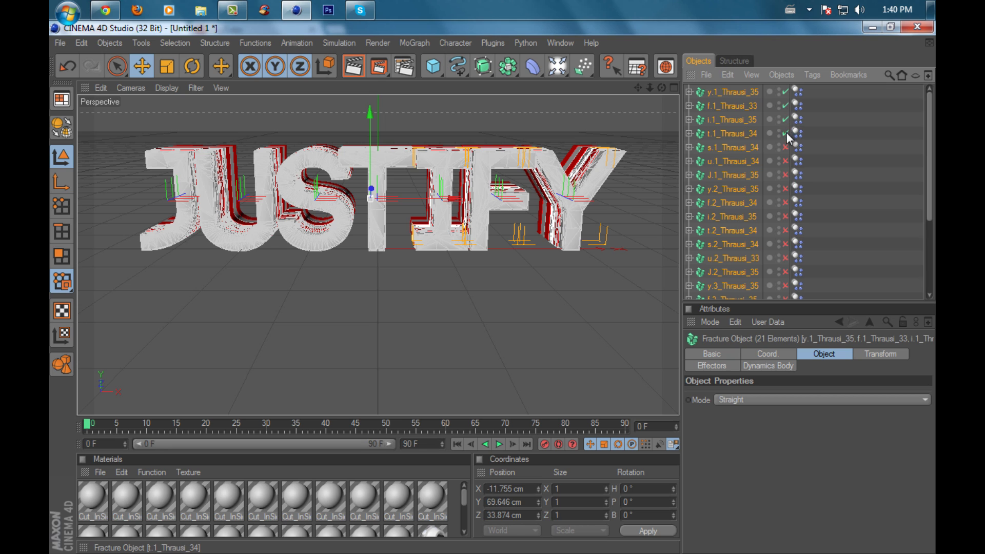
click(784, 146)
click(785, 161)
click(785, 174)
click(785, 188)
click(784, 231)
click(785, 245)
click(785, 258)
click(785, 272)
click(785, 286)
scroll(787, 287, down, 4)
click(784, 182)
click(785, 195)
click(785, 209)
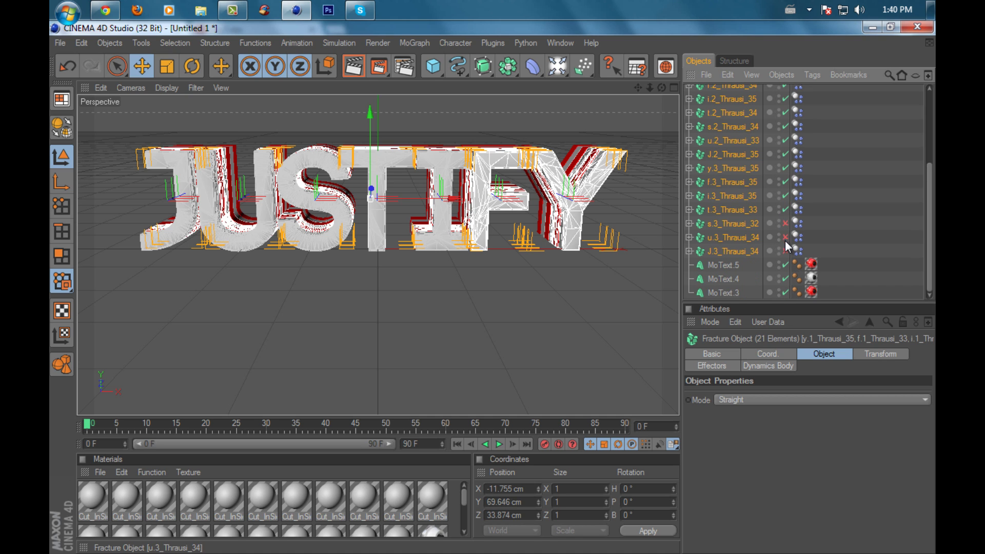
click(785, 223)
click(785, 237)
click(785, 251)
scroll(789, 252, up, 4)
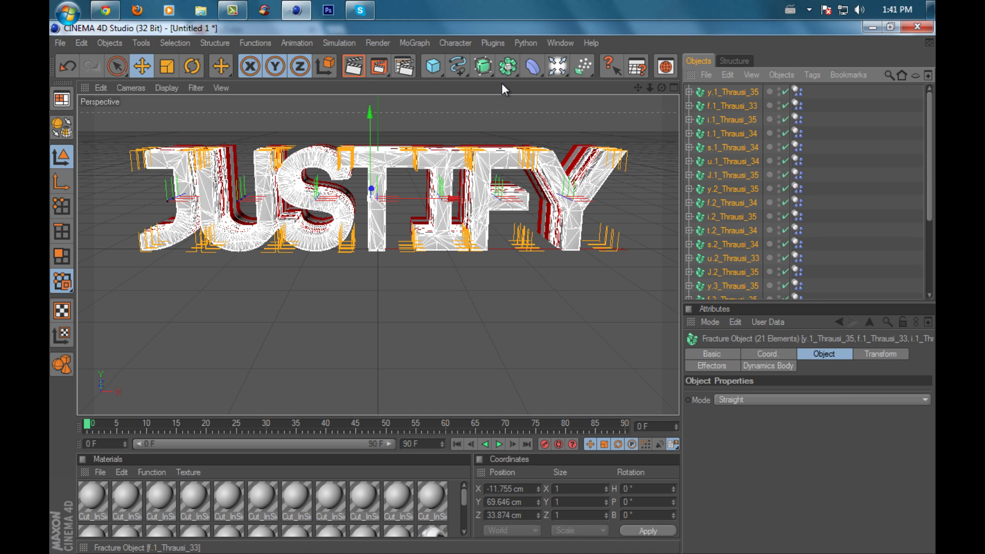
- Add a PolyFX object and place all 21 Thrausi fracture objects inside it
click(412, 43)
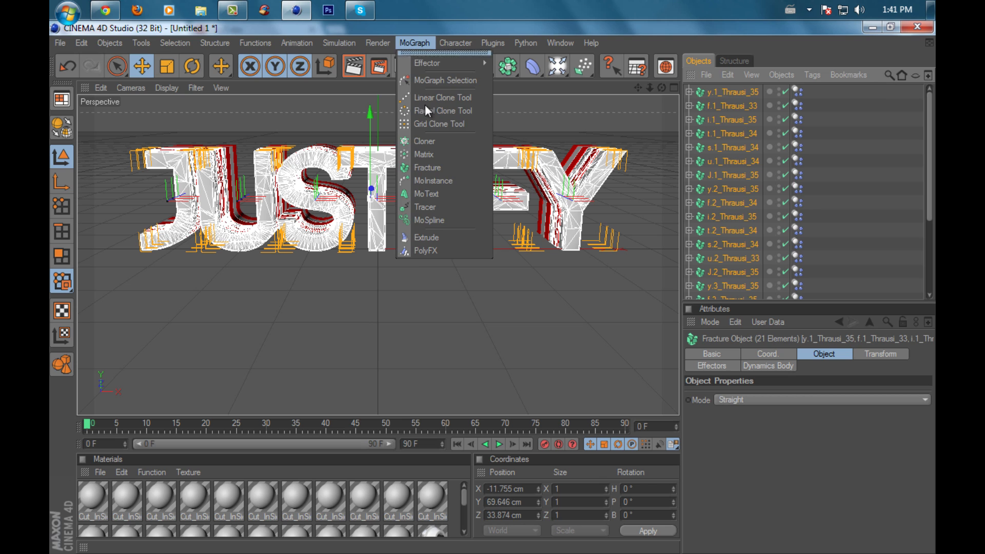
click(423, 253)
scroll(749, 139, down, 5)
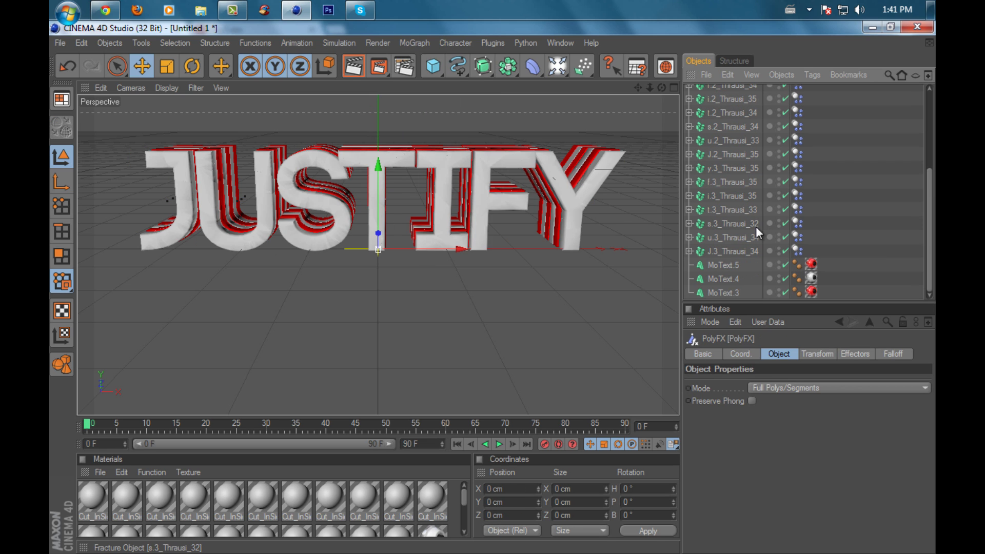
click(738, 251)
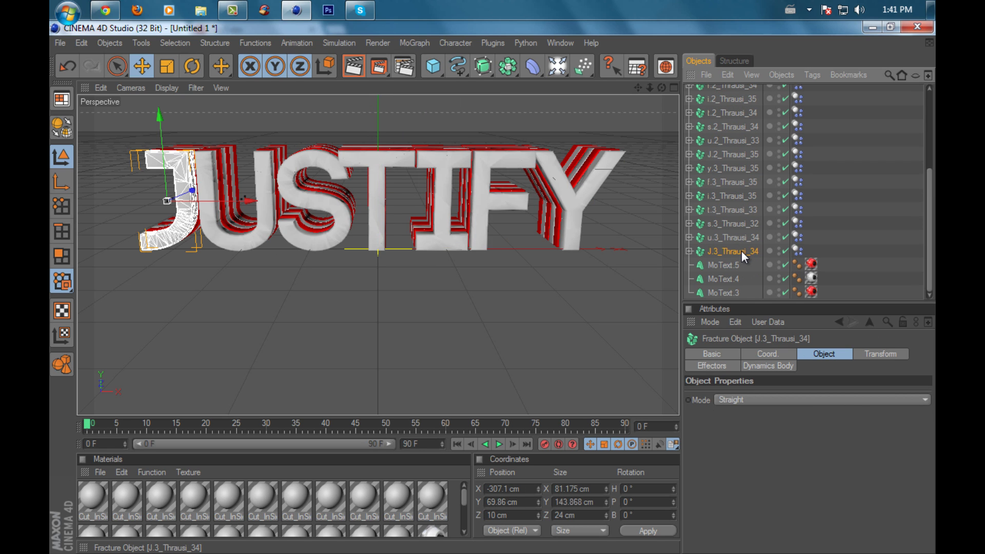
scroll(740, 250, up, 6)
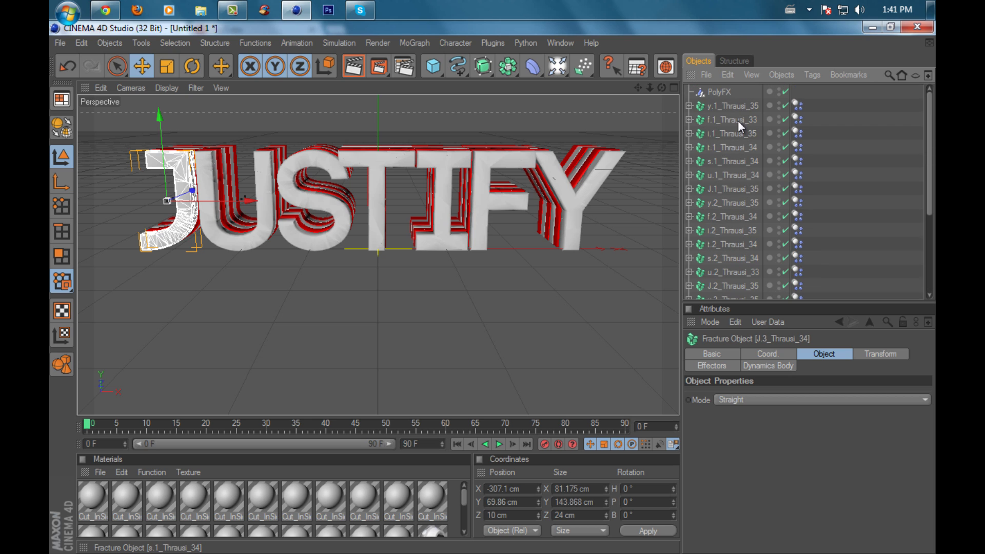
shift+click(737, 106)
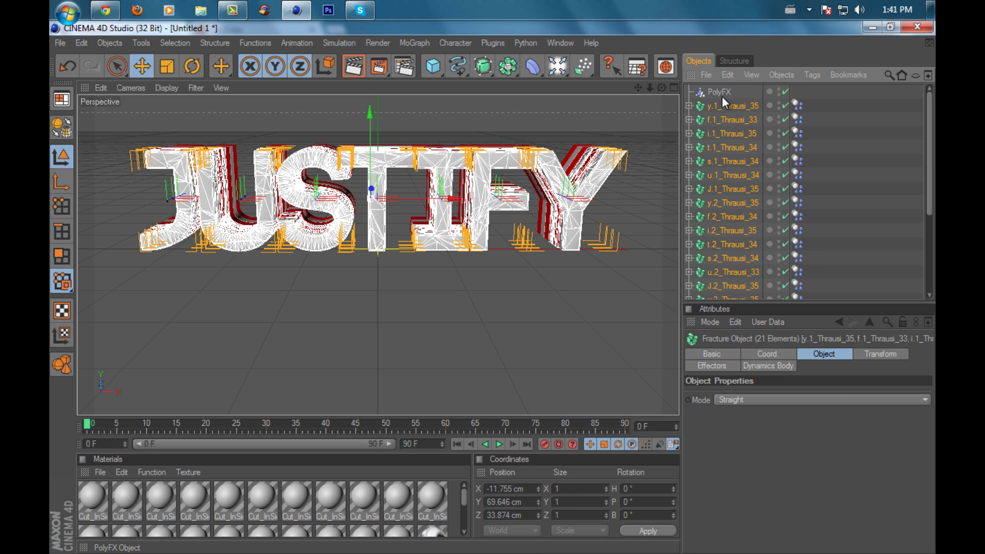
drag(734, 186, 696, 95)
click(690, 92)
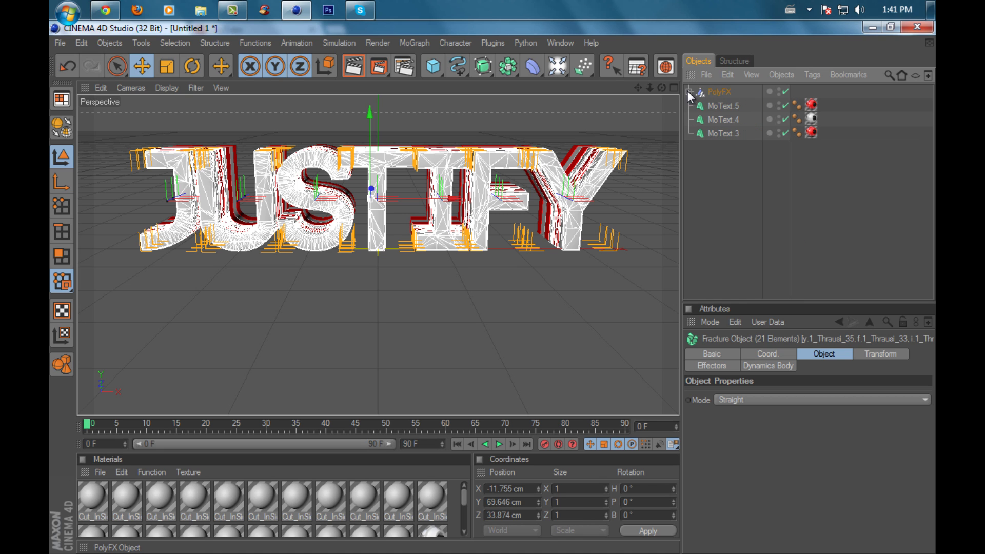
- Set the PolyFX scale to 1.25, 1.25 and 1.05
click(718, 94)
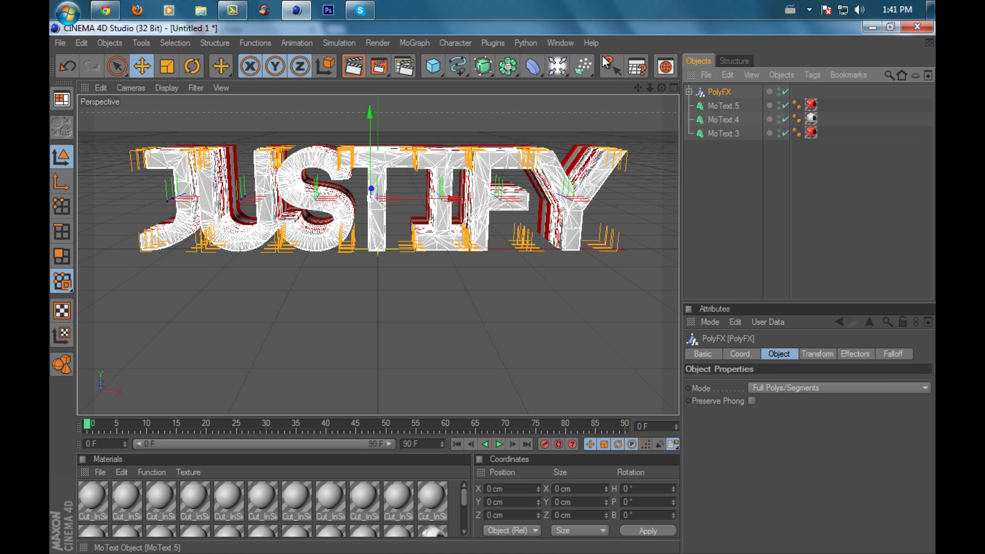
click(824, 355)
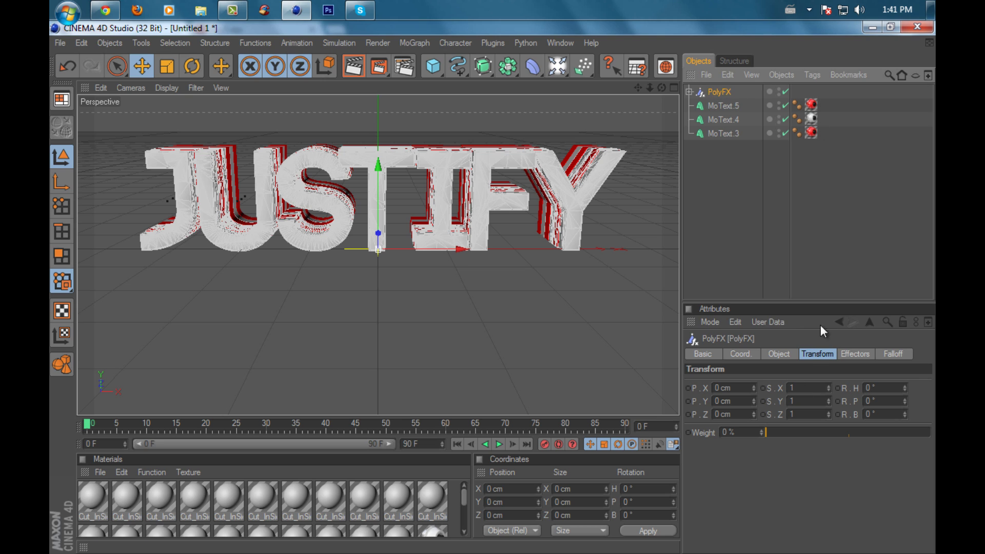
click(804, 388)
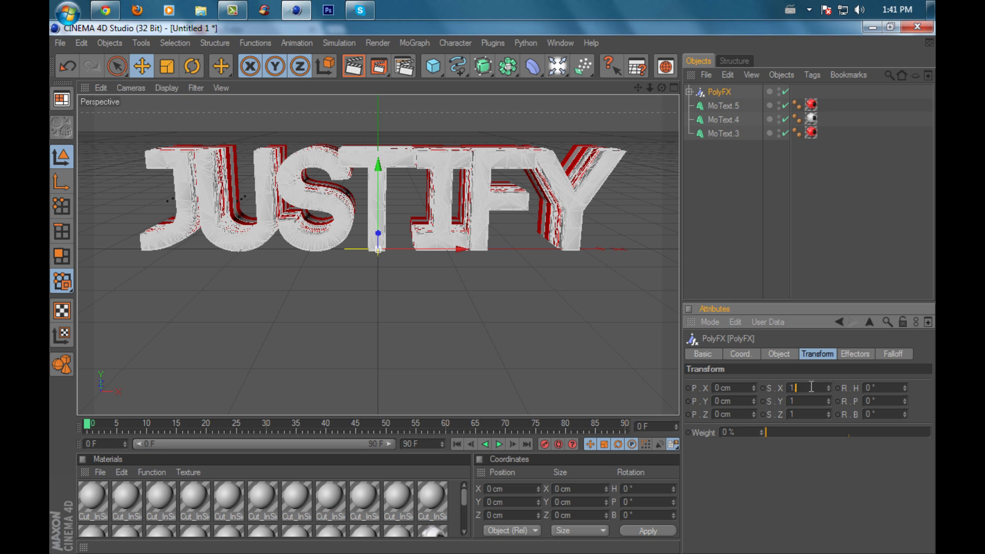
text(.25)
key(Tab)
text(1.05)
key(Tab)
double_click(801, 401)
key(Return)
- Add a Random effector from the MoGraph effector menu
click(417, 42)
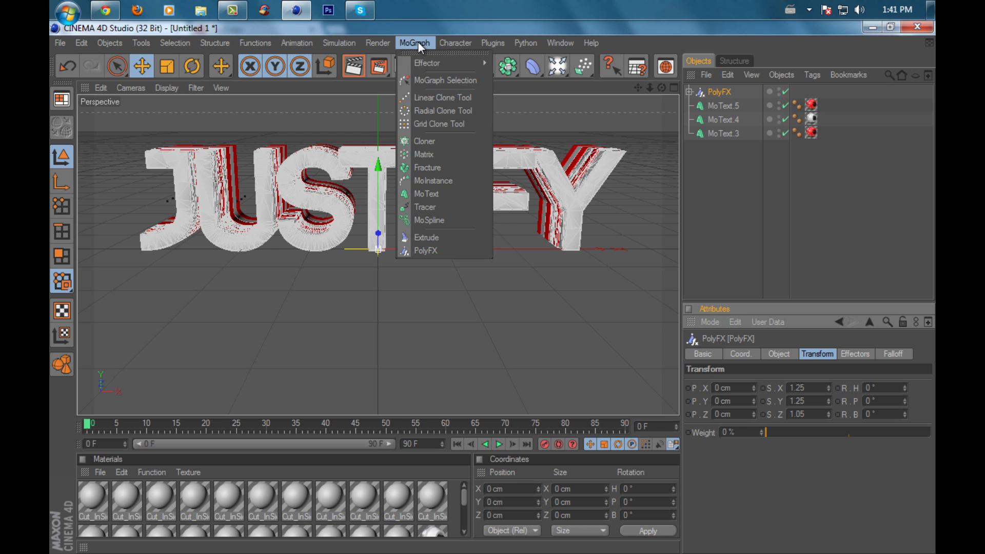
mouse_move(430, 62)
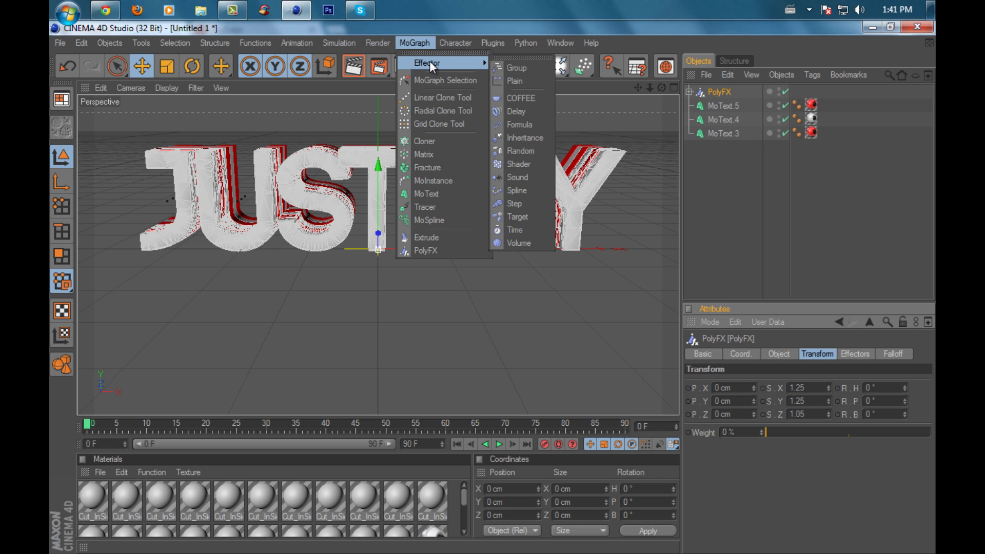
click(537, 150)
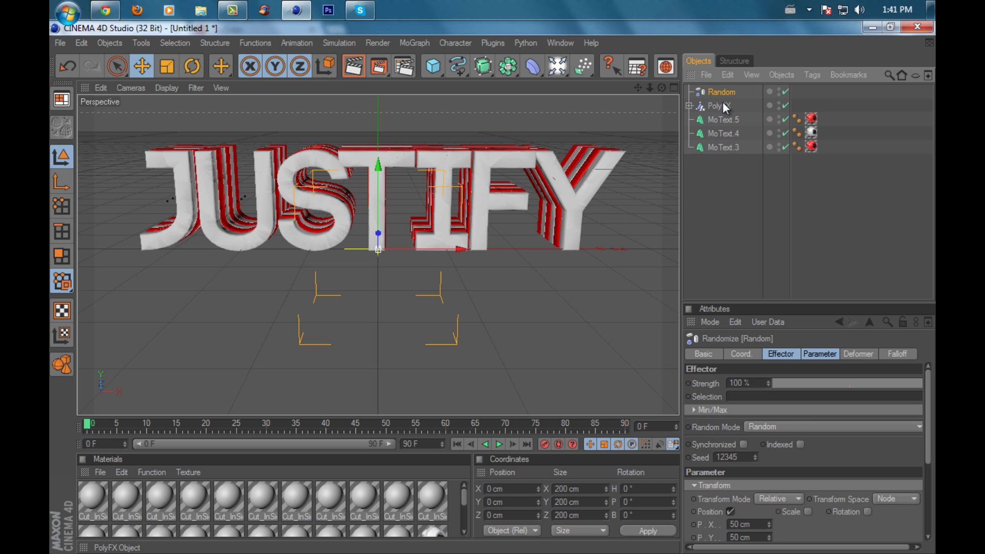
- Group the Random effector and PolyFX together under a new Null object
ctrl+click(726, 105)
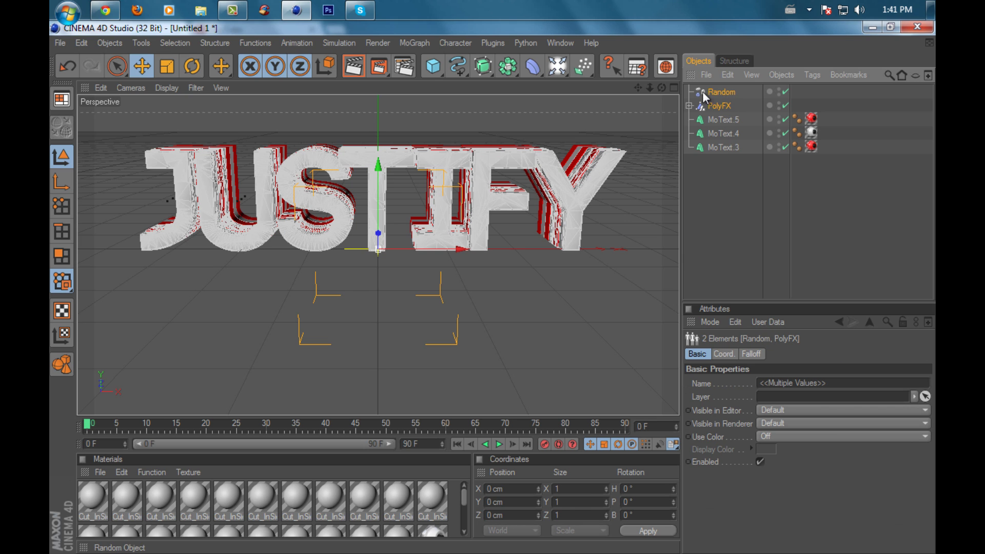
right_click(726, 110)
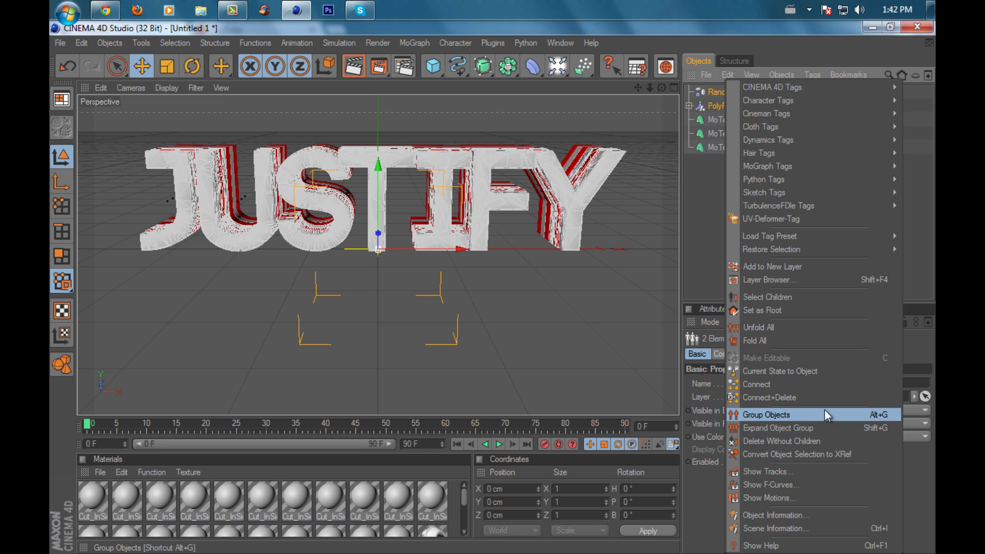
click(796, 414)
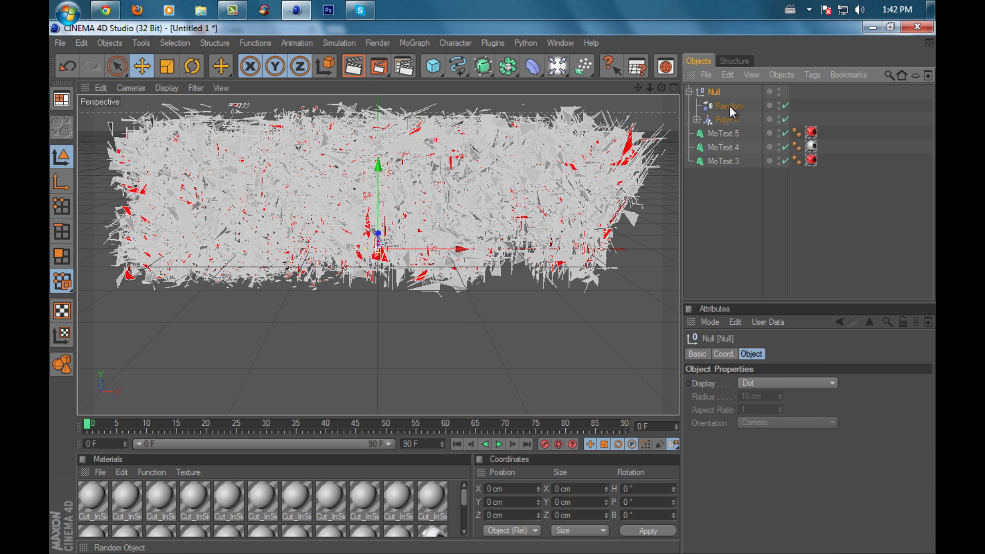
- Set the Random effector's deformation mode to Point
click(729, 105)
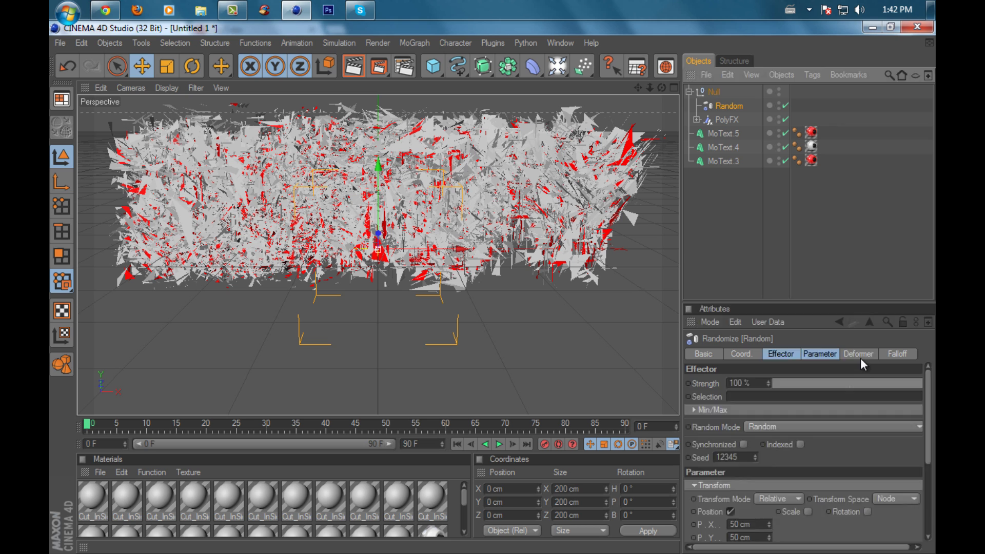
click(860, 354)
click(759, 384)
click(759, 419)
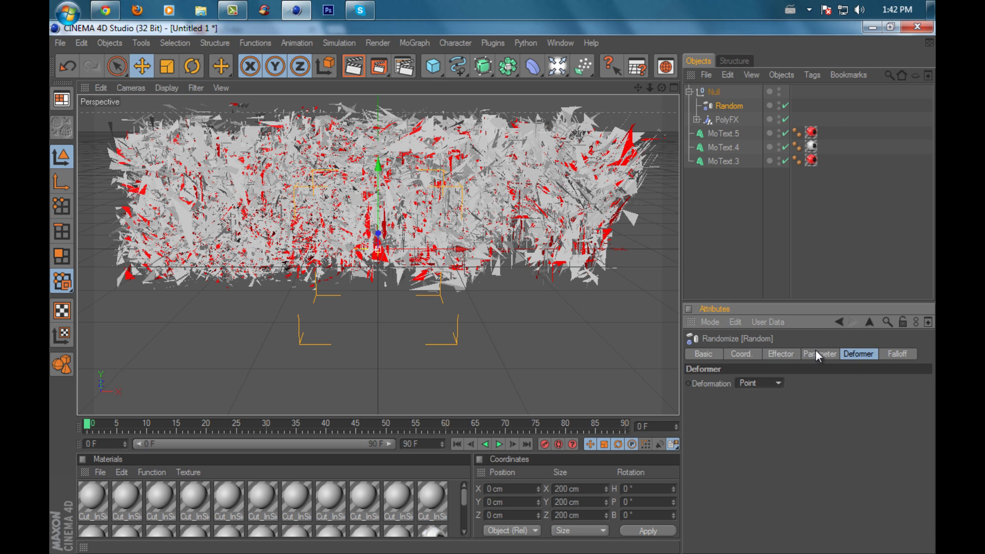
- Give the Random effector position offsets of 15 cm on X, Y and Z
click(818, 354)
click(739, 421)
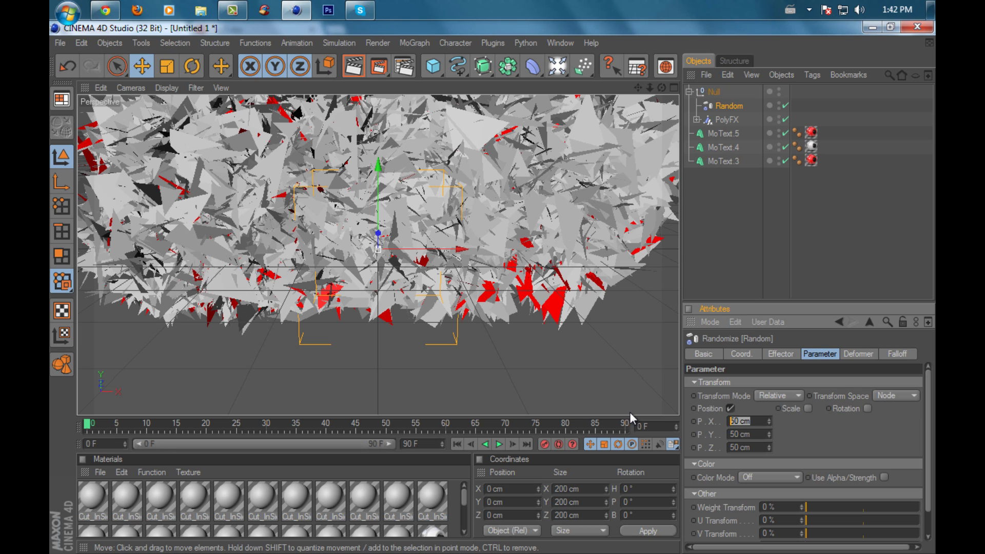
text(15)
key(Tab)
text(15)
key(Tab)
text(15)
key(Tab)
- Lower the Random effector's strength to 3%
click(791, 353)
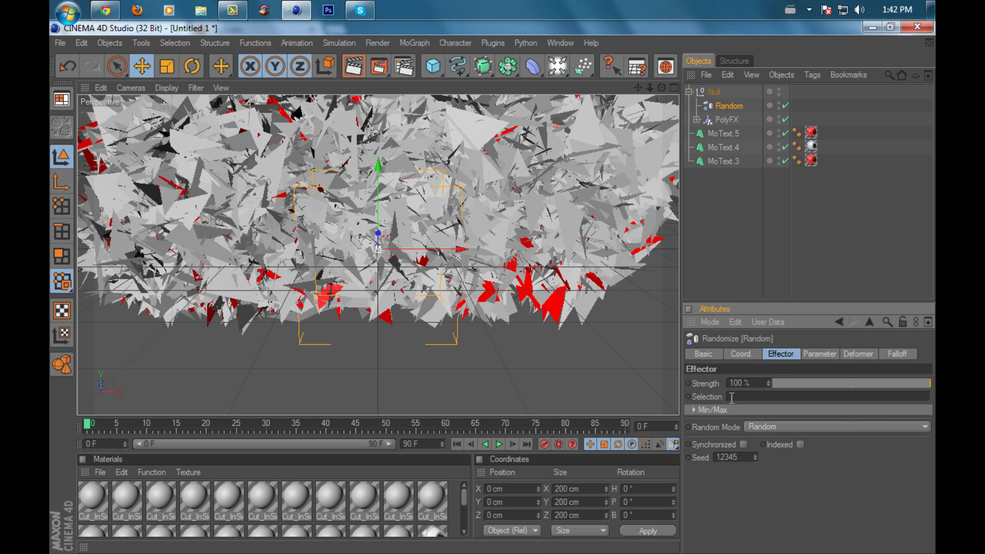
click(761, 381)
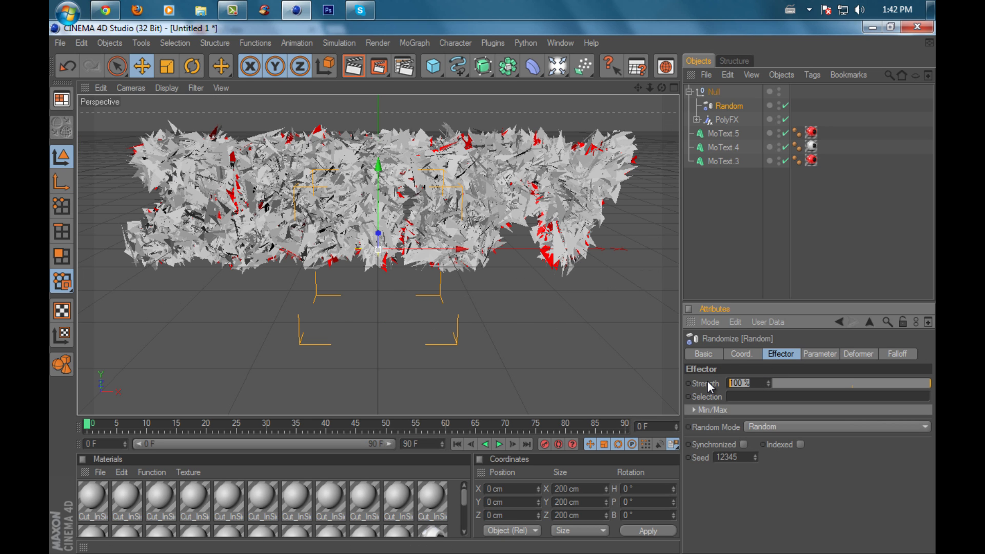
text(3)
key(Return)
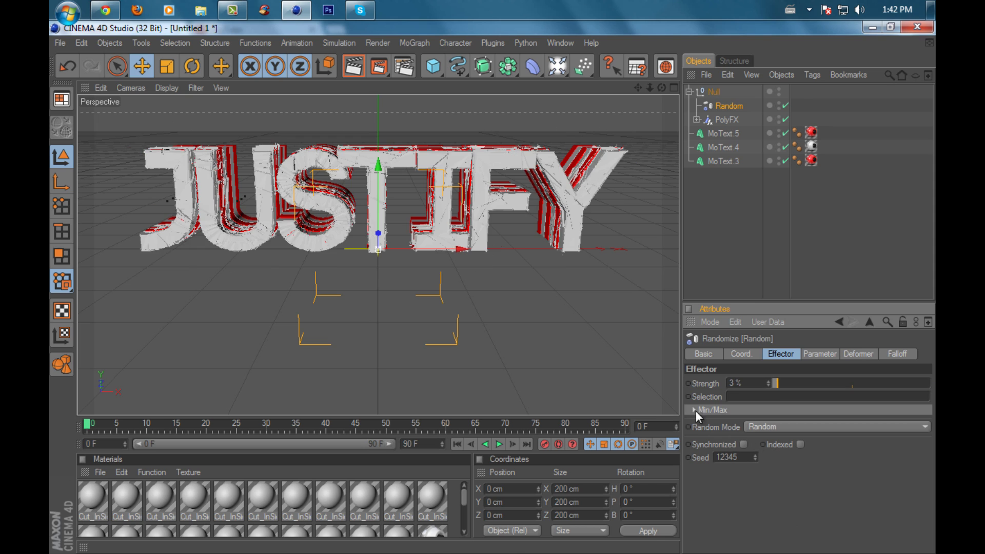
- Render the active view of the fractured JUSTIFY text and dismiss the colour-scheme warning
click(343, 70)
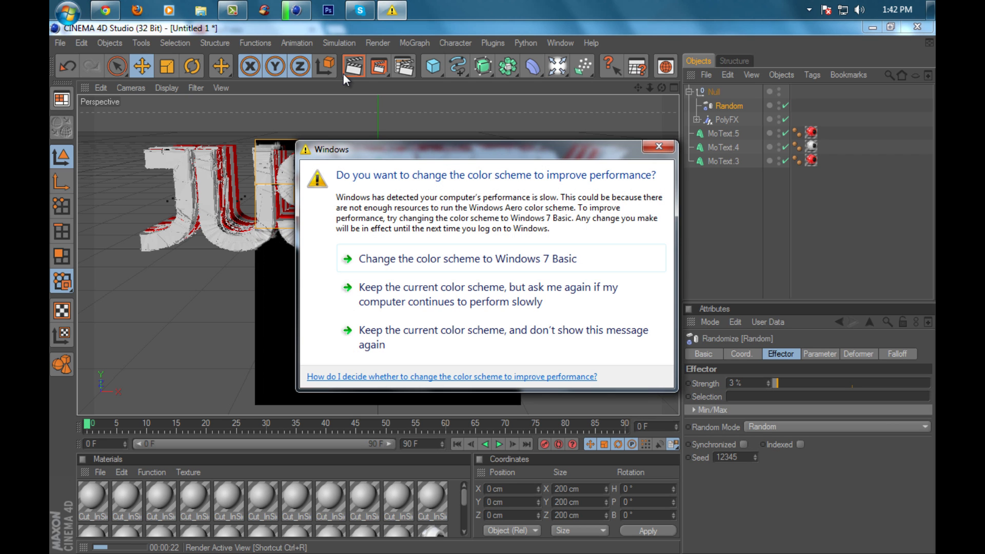
click(670, 146)
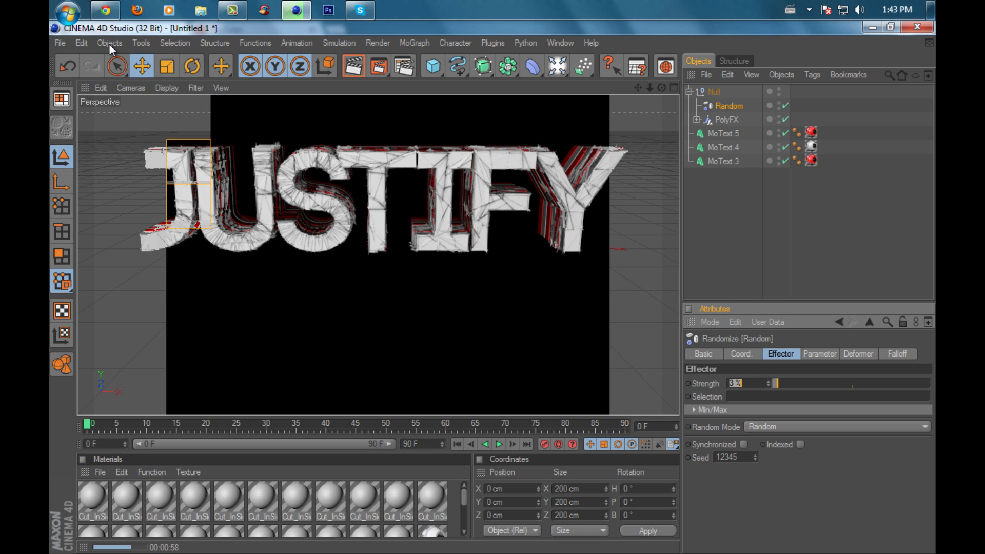
click(107, 13)
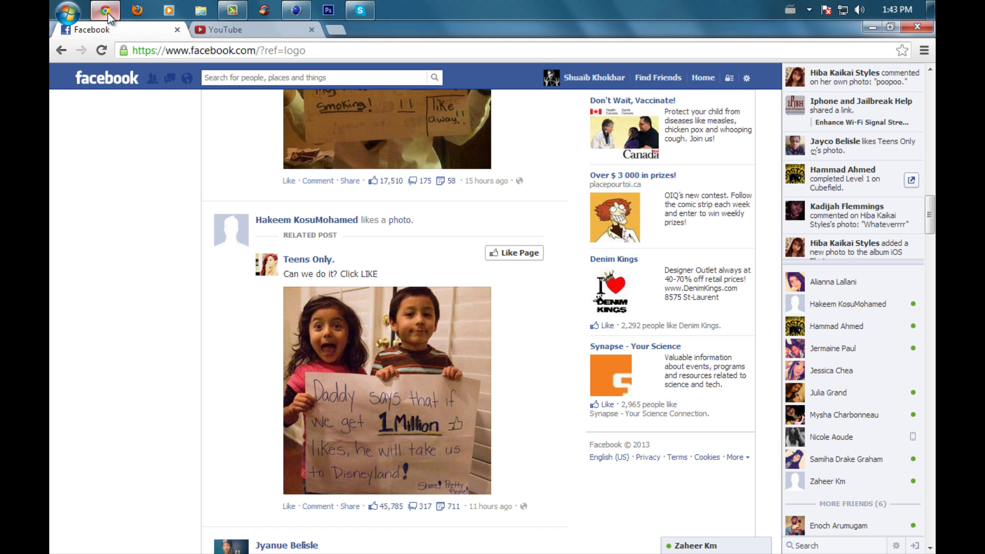
click(108, 13)
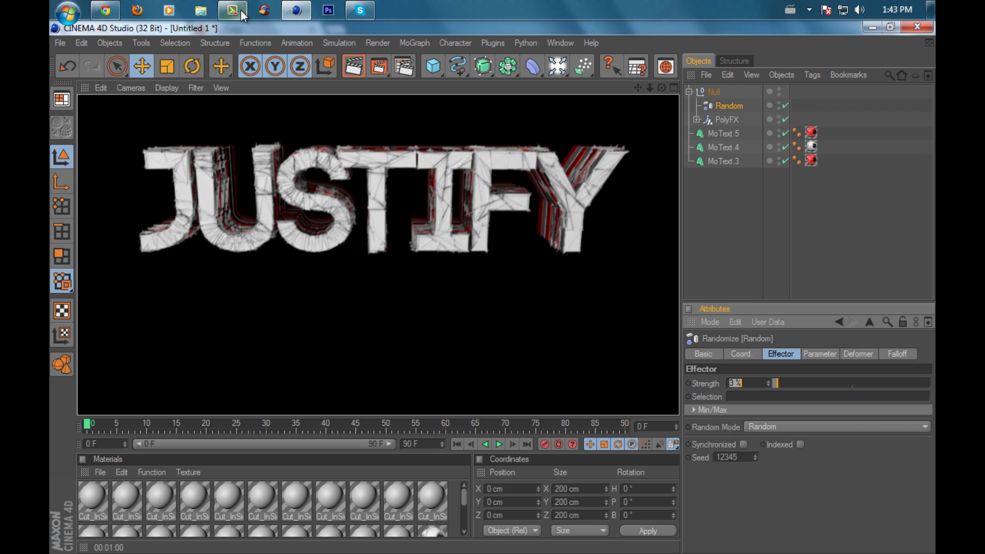
mouse_move(240, 14)
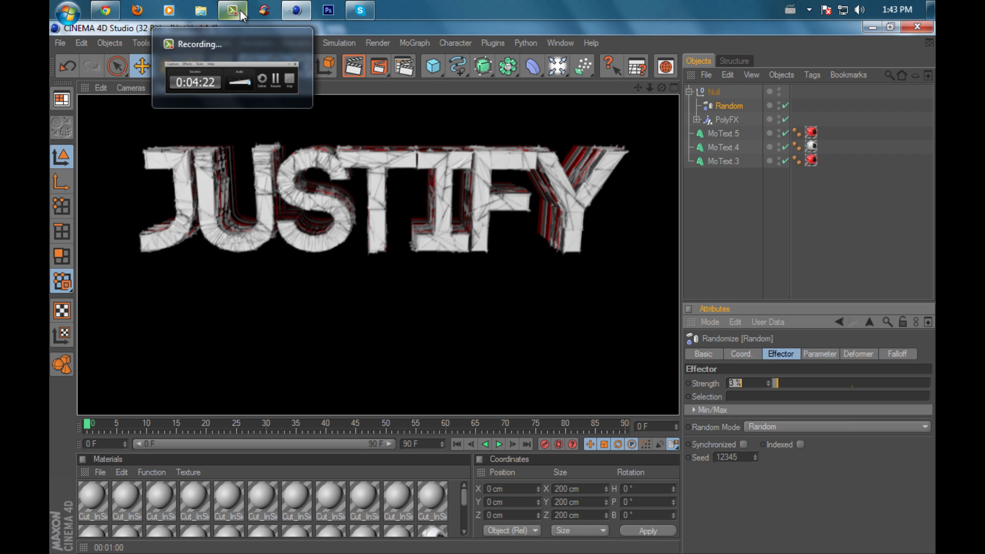